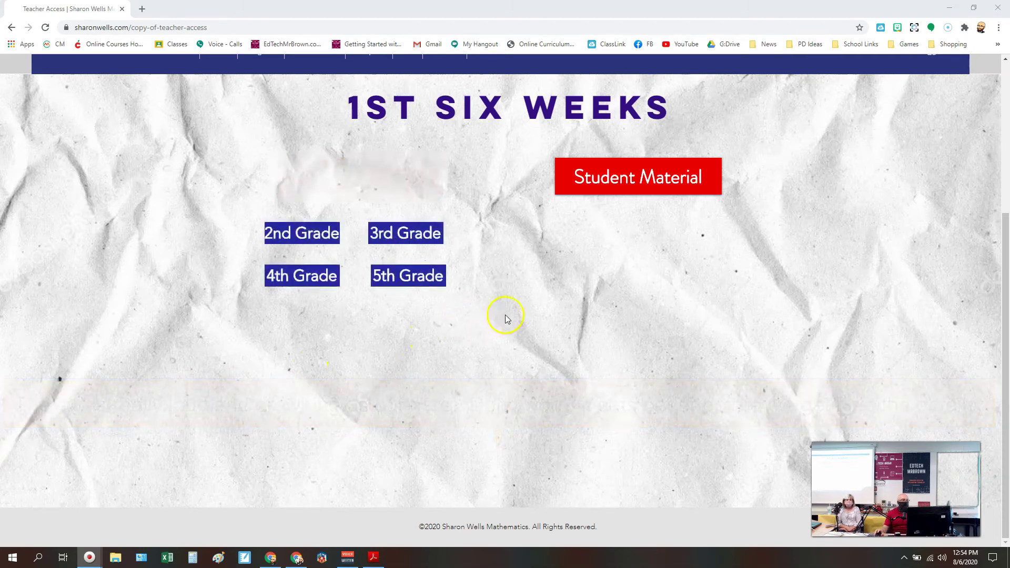
# - View the 4th Grade 1st Six Weeks student material PDF in Adobe Acrobat Reader, and open a new tab back in the browser
pyautogui.click(380, 561)
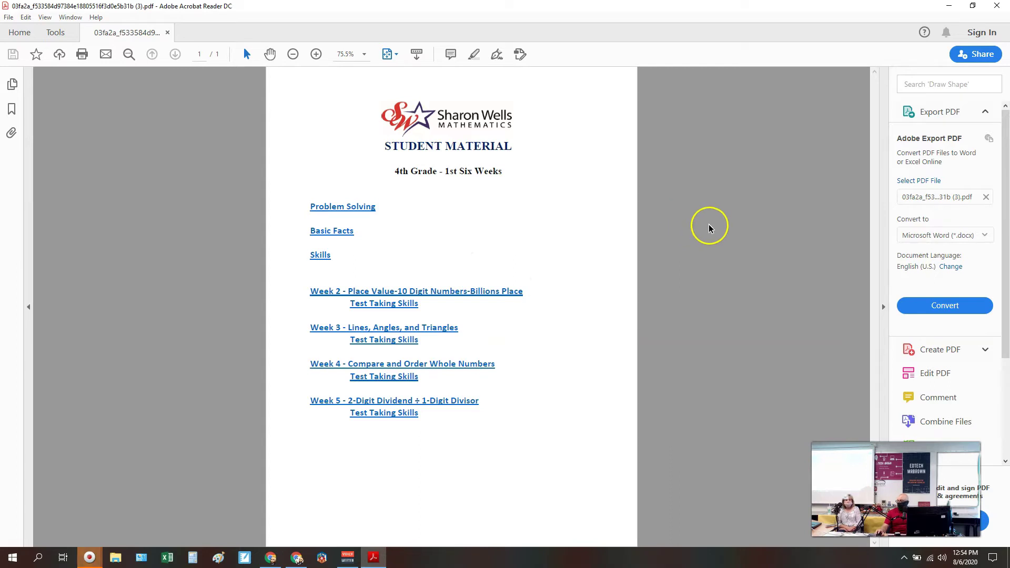
pyautogui.click(950, 8)
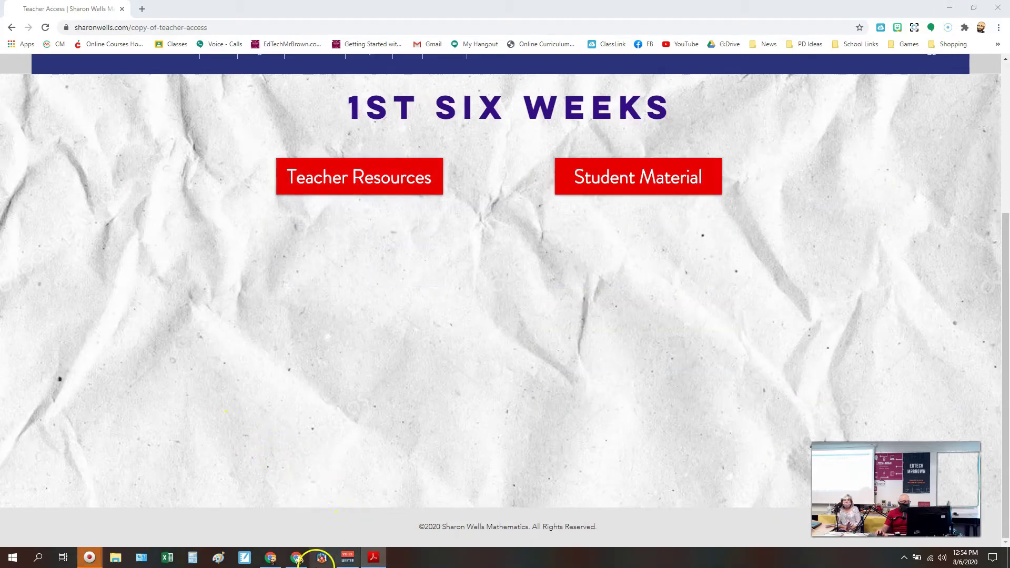
pyautogui.click(143, 9)
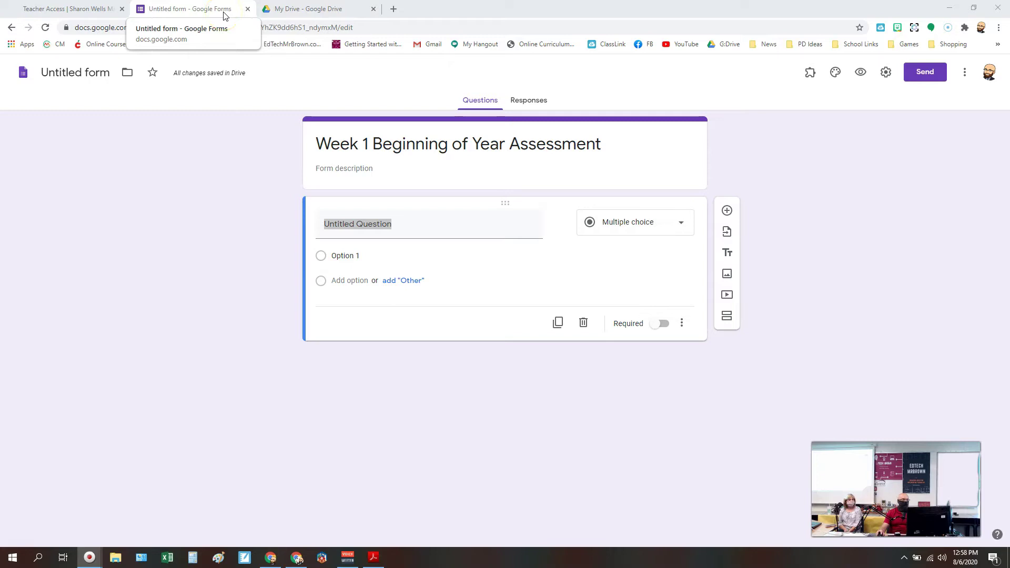
# - Look up Google Forms among the new file types in Google Drive and return to the untitled form
pyautogui.click(287, 27)
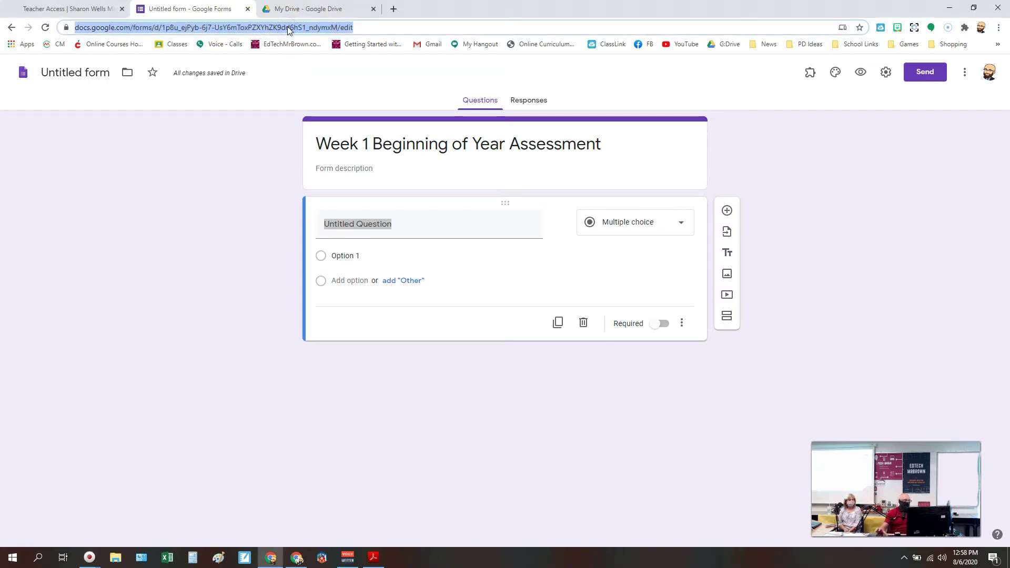
pyautogui.click(295, 9)
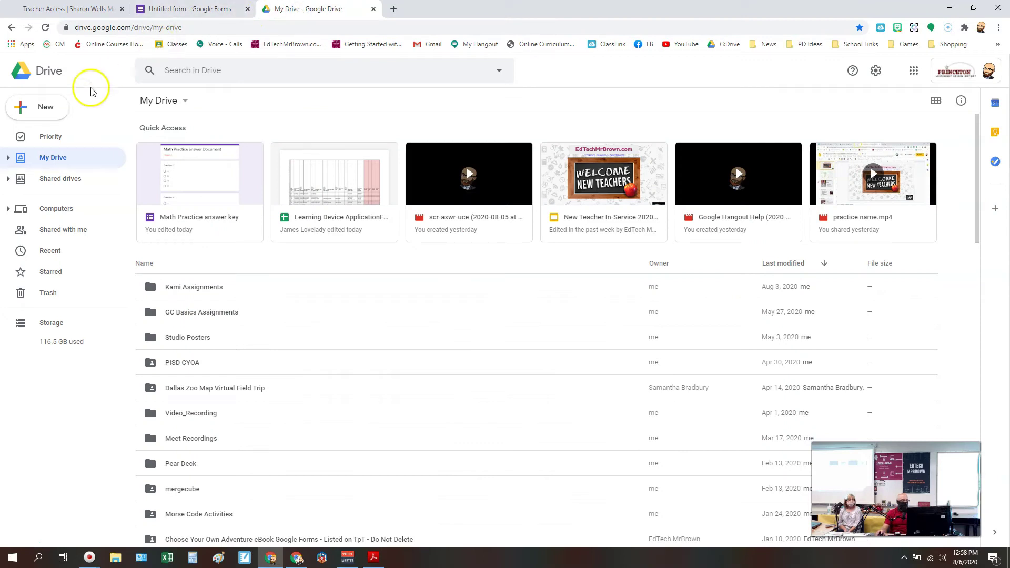
pyautogui.click(25, 107)
pyautogui.click(99, 234)
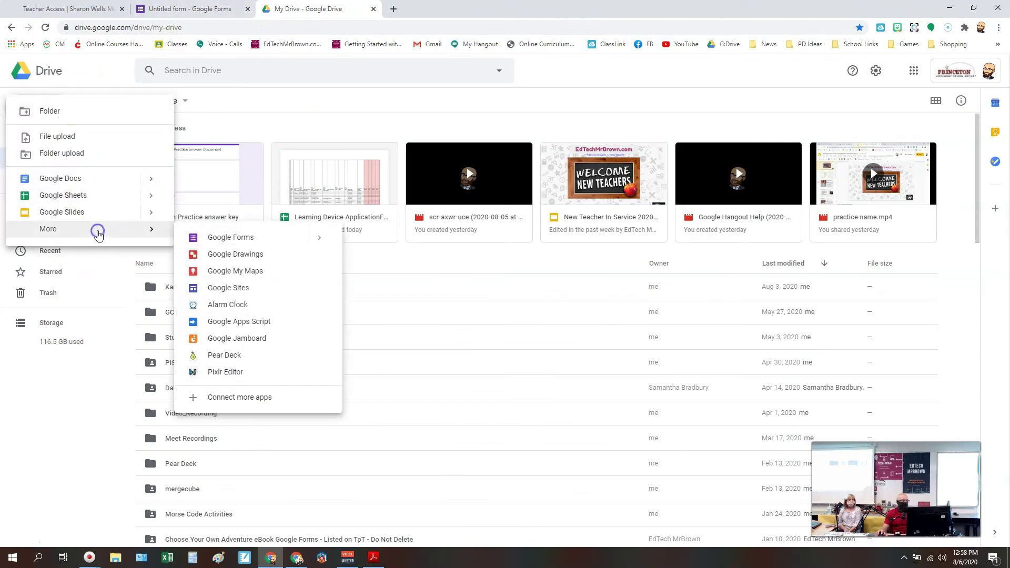
pyautogui.click(198, 9)
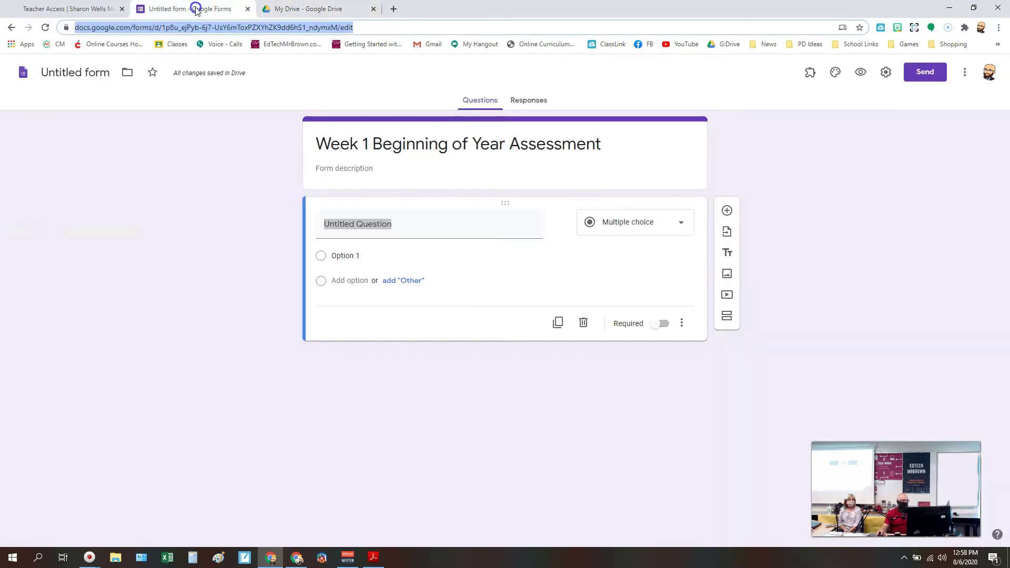
# - Name the form file "Week 1 Beginning of Year Assessment" after its title and close the Google Drive tab
pyautogui.tripleClick(463, 153)
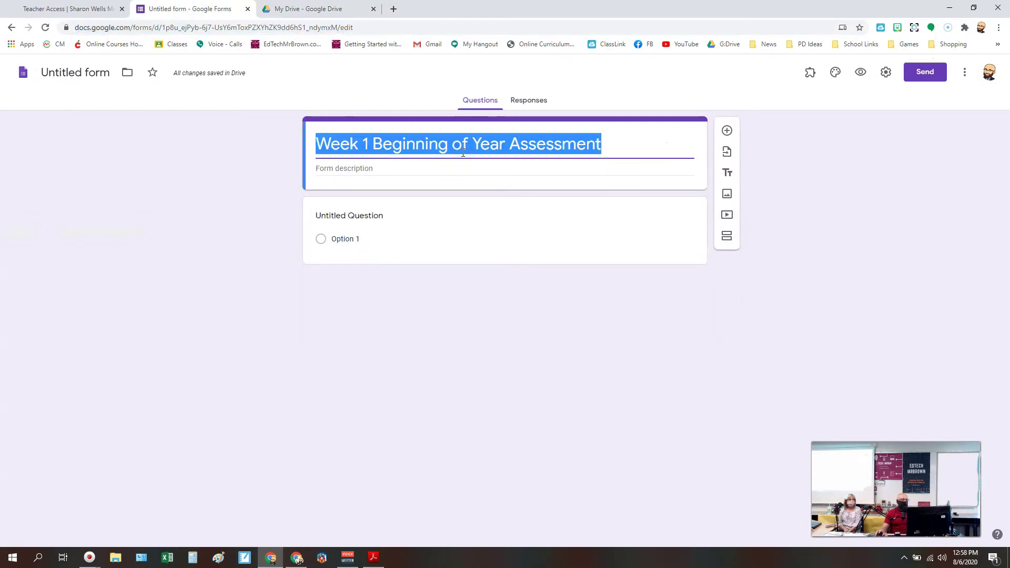
pyautogui.click(623, 152)
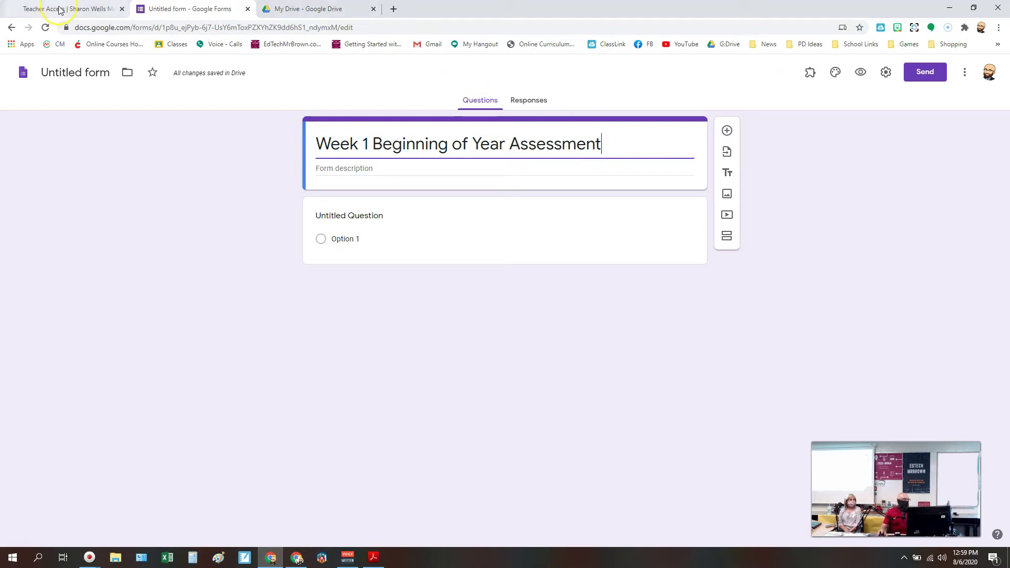
pyautogui.click(77, 72)
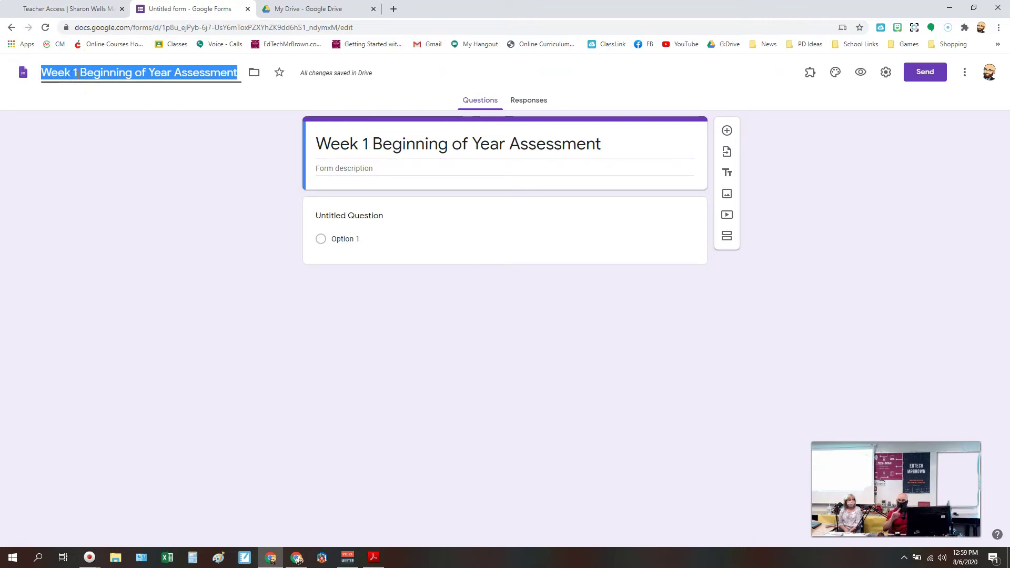
pyautogui.click(86, 76)
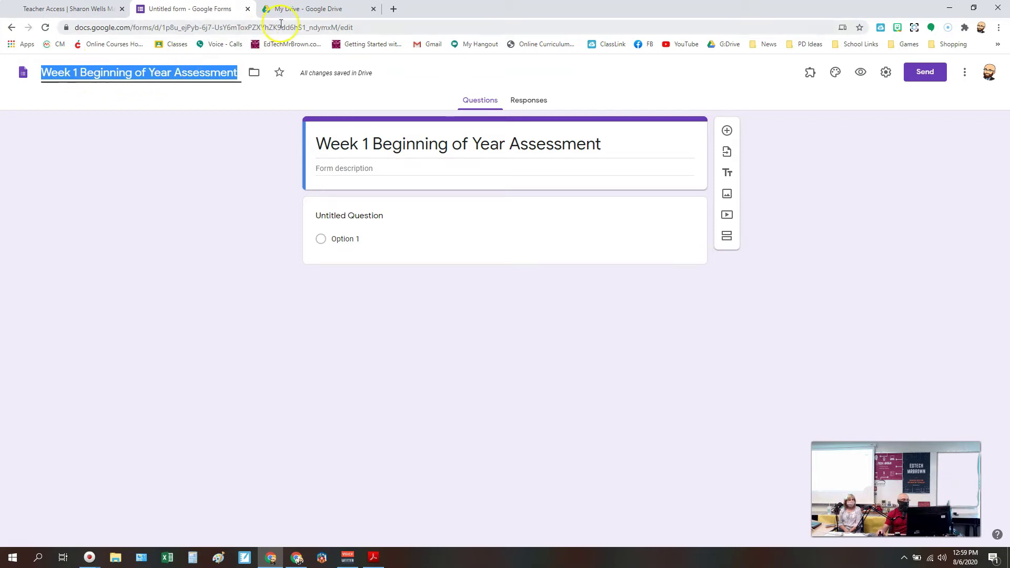
pyautogui.click(426, 147)
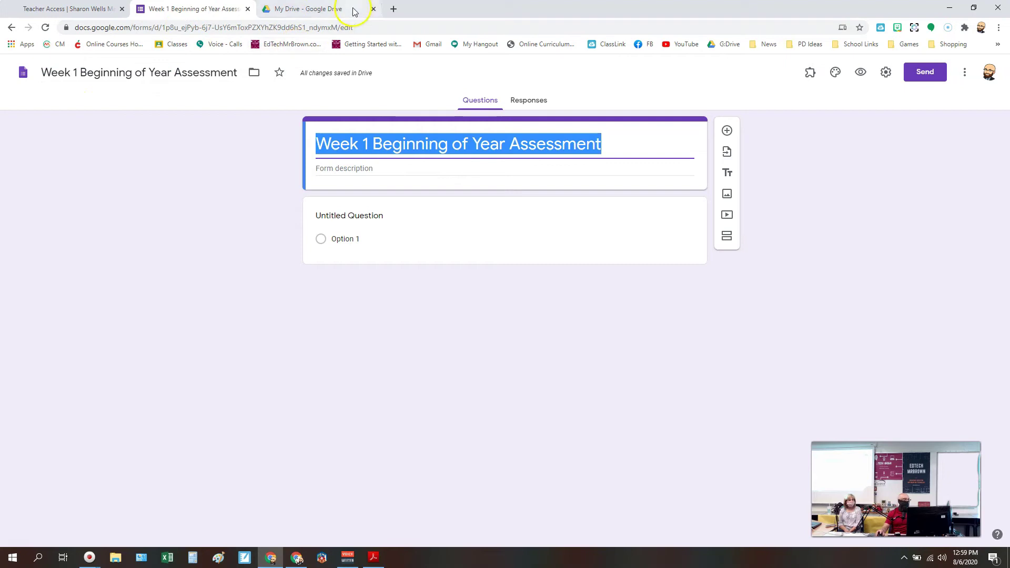
pyautogui.click(373, 9)
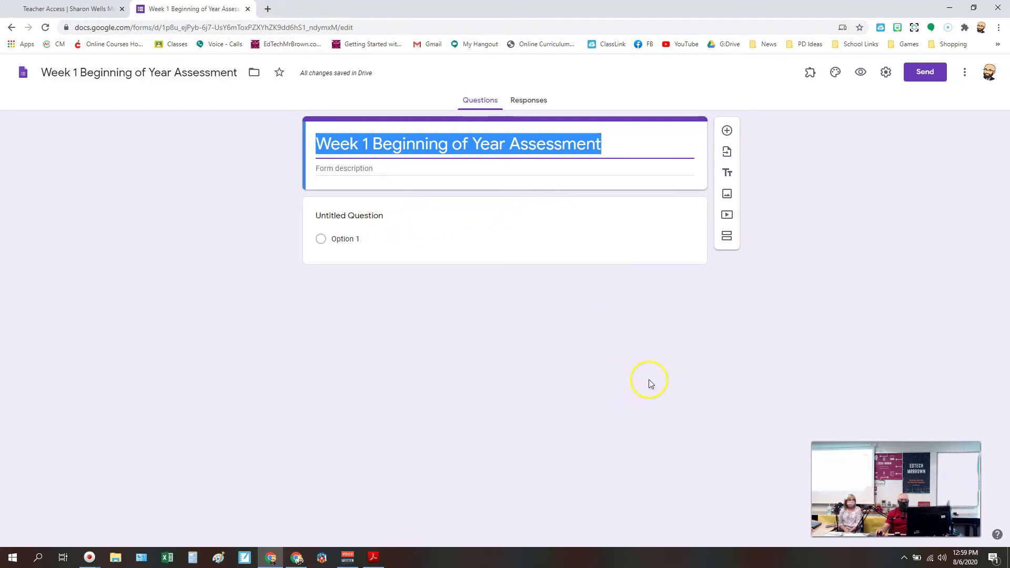
# - In the form's general settings, collect email addresses, always send response receipts, and limit respondents to 1 response
pyautogui.click(887, 73)
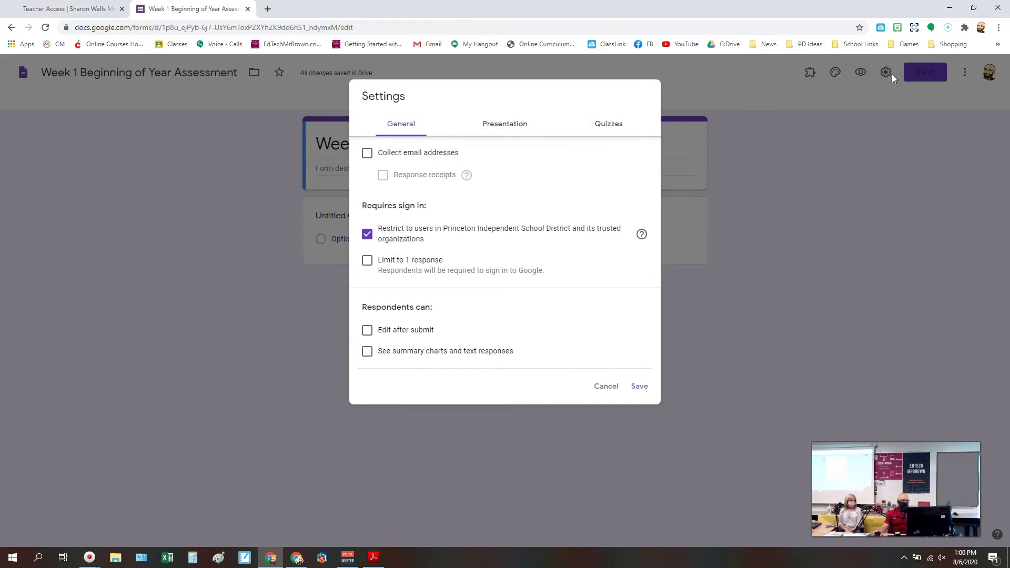
pyautogui.click(368, 153)
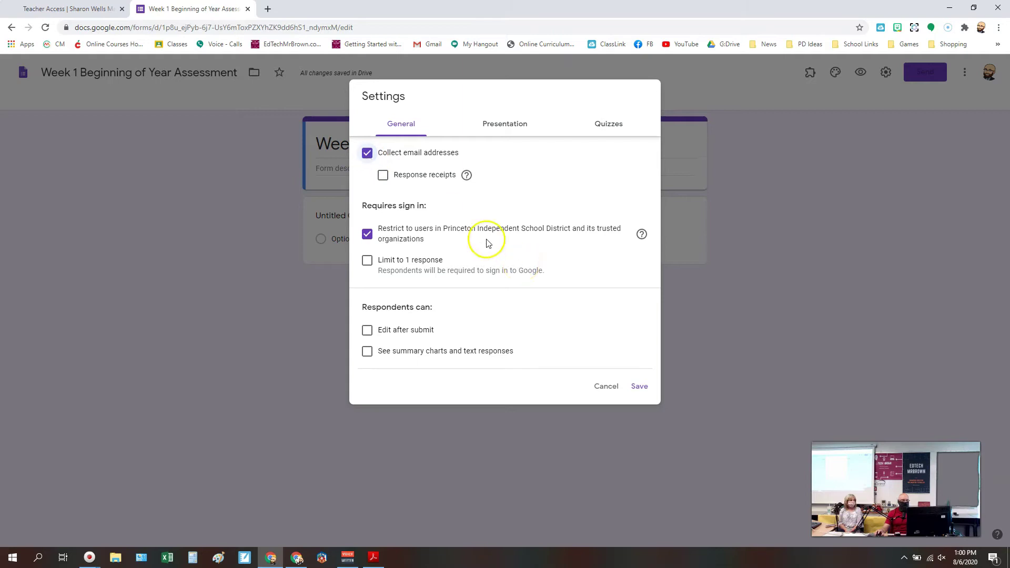
pyautogui.click(383, 176)
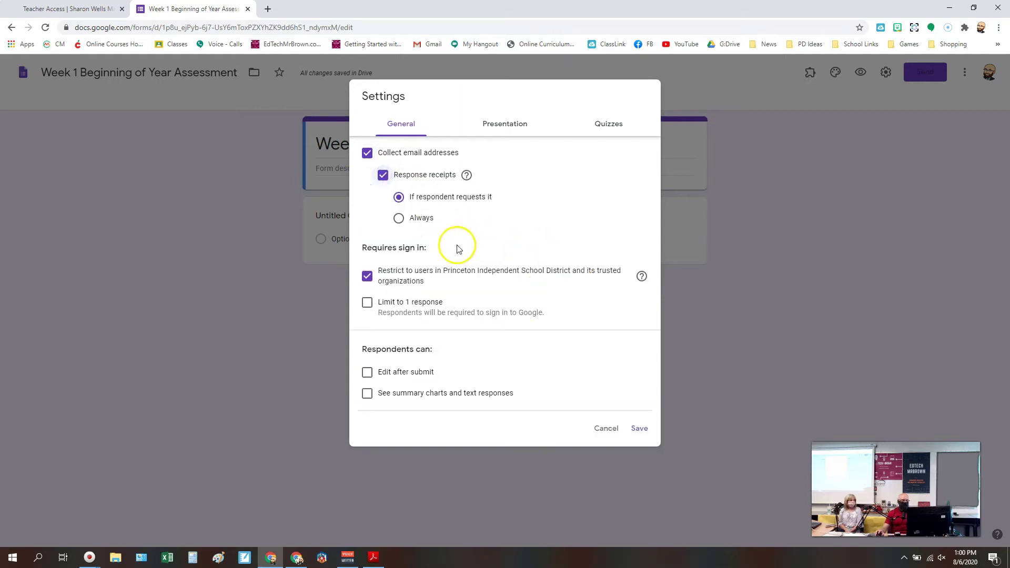
pyautogui.click(399, 218)
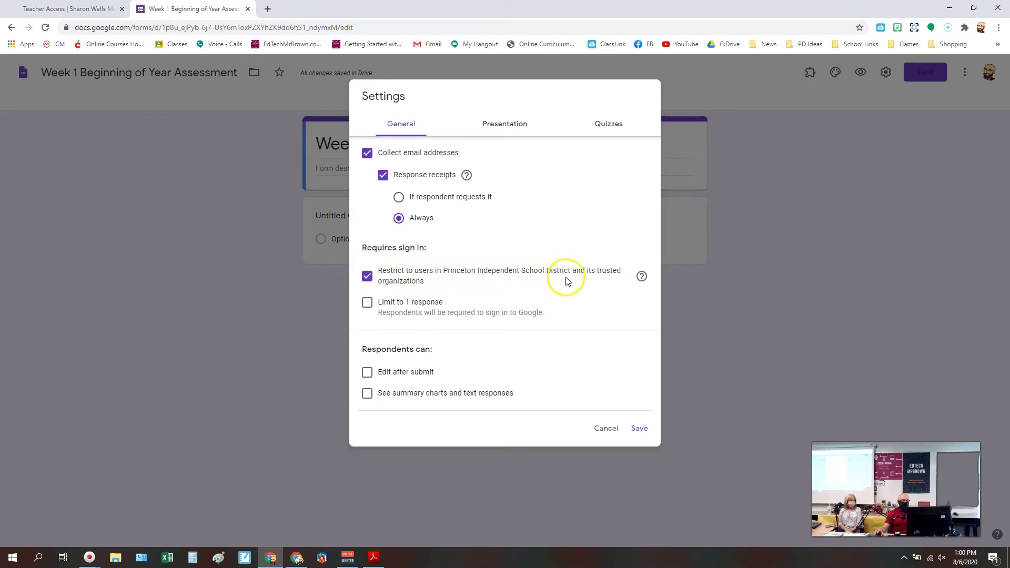
pyautogui.click(368, 304)
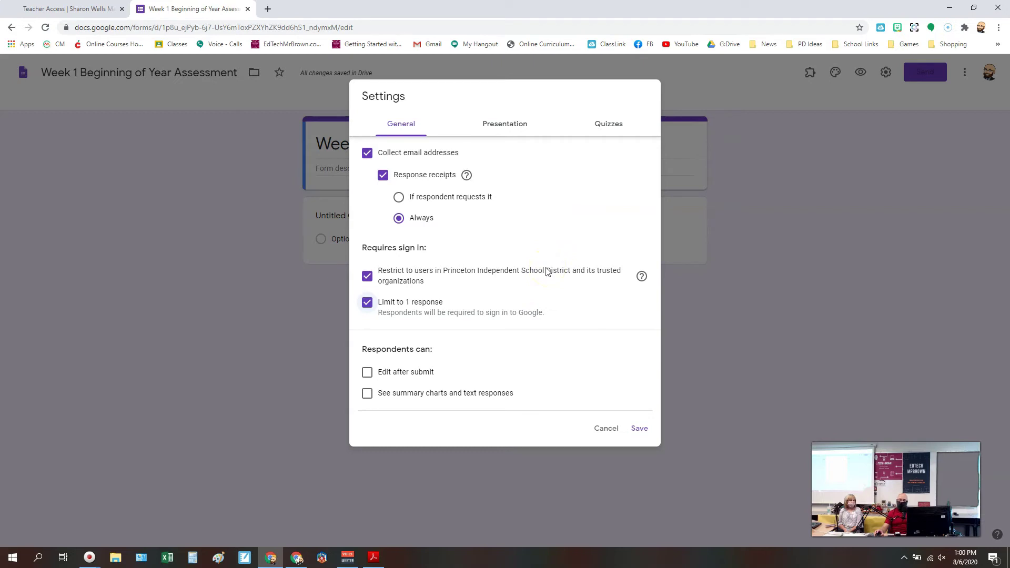
# - Make the form a quiz and hide correct answers from respondents while leaving missed questions and point values visible
pyautogui.click(614, 133)
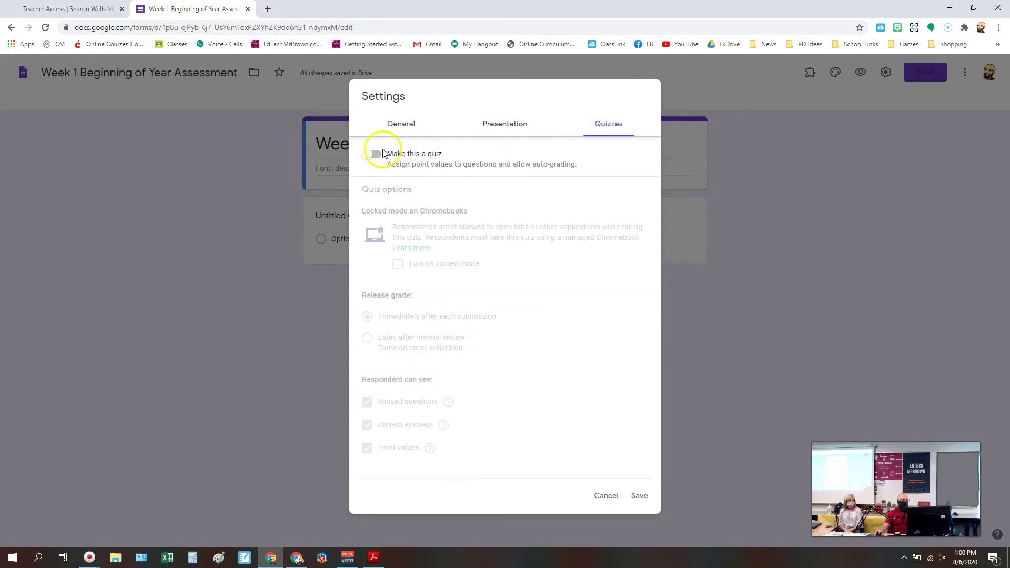
pyautogui.click(370, 153)
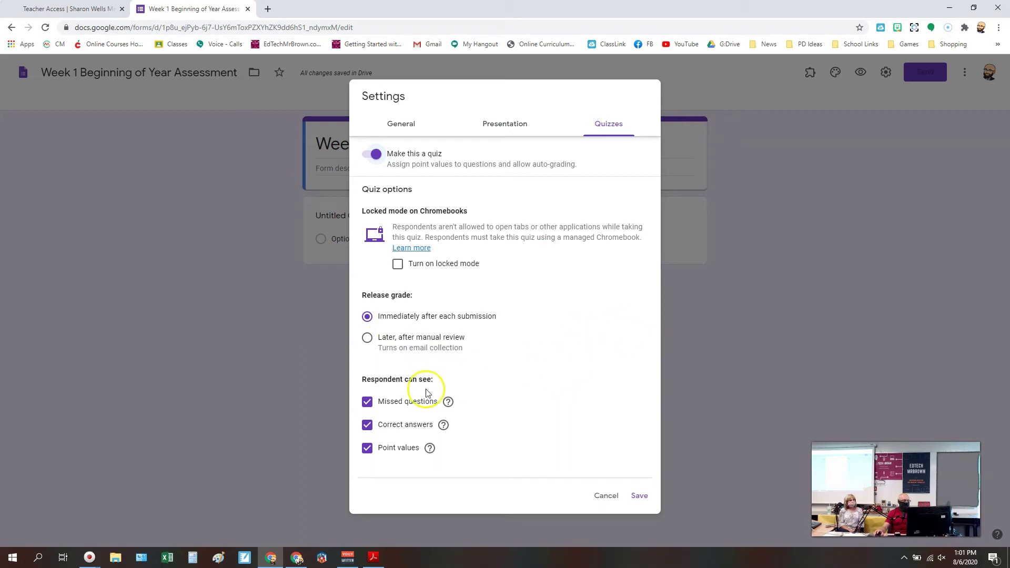
pyautogui.click(369, 426)
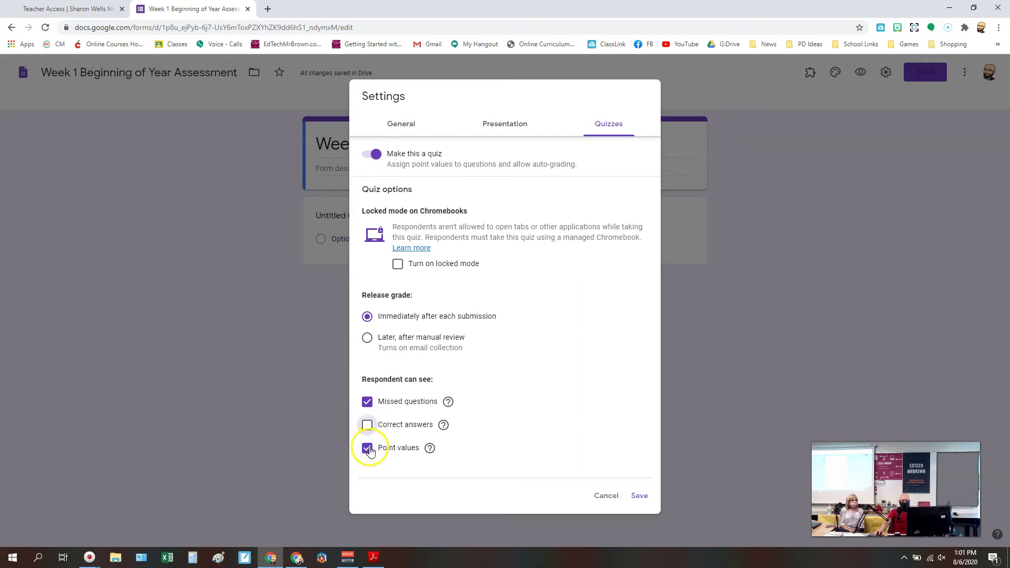
pyautogui.click(368, 448)
pyautogui.click(367, 450)
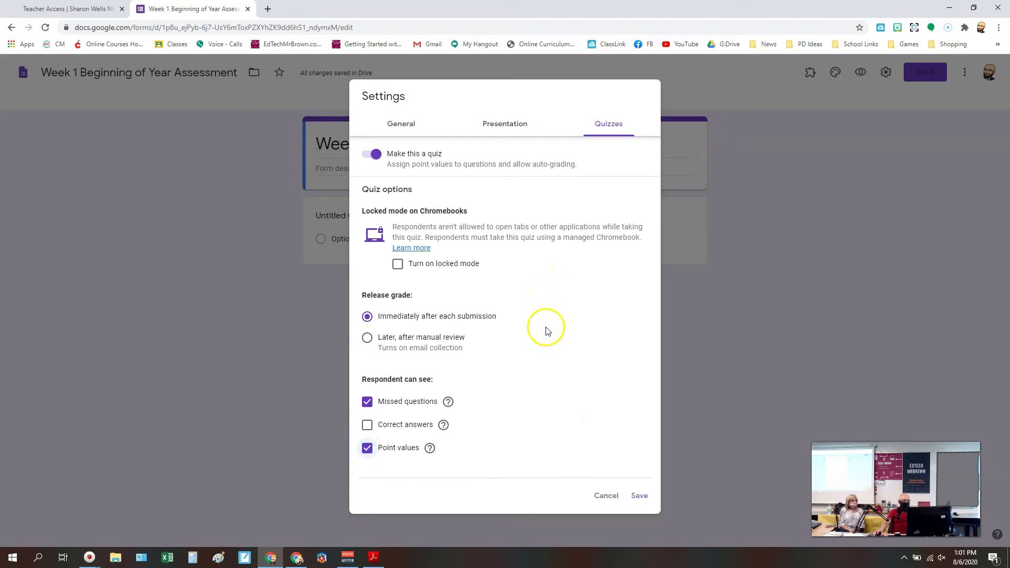
# - Review the form's presentation and general settings and save the settings
pyautogui.click(510, 128)
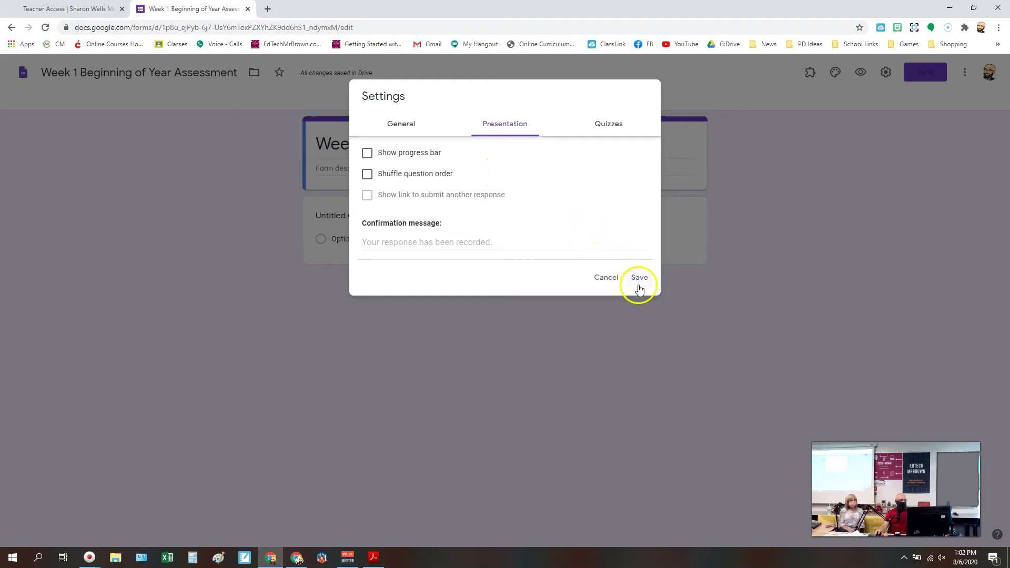
pyautogui.click(414, 128)
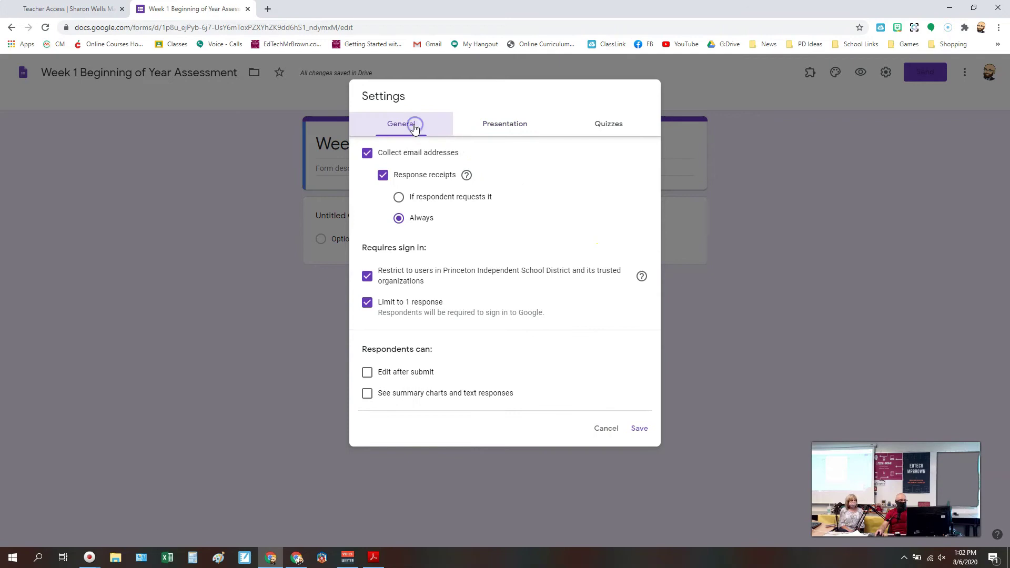
pyautogui.click(639, 428)
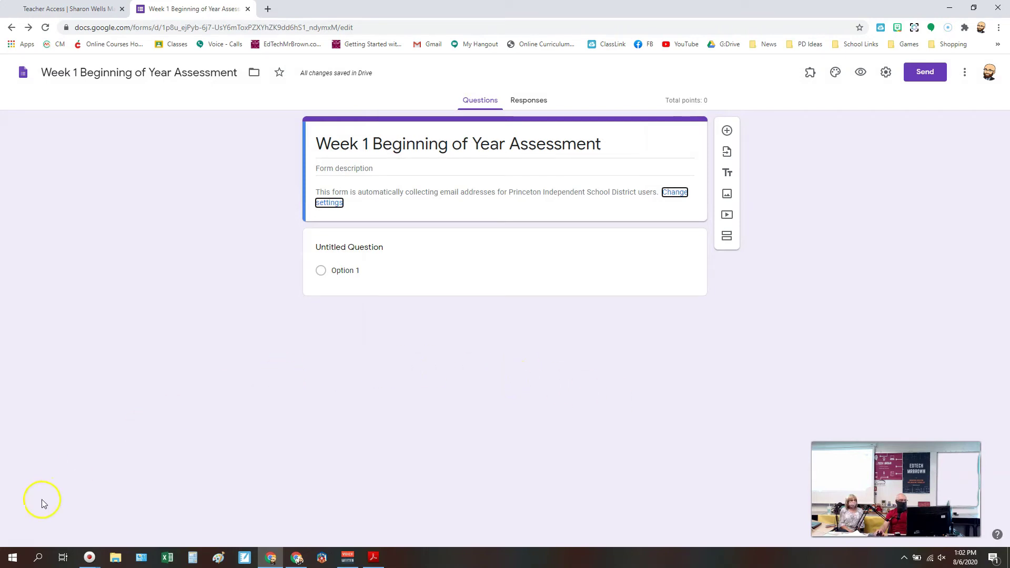
pyautogui.click(24, 544)
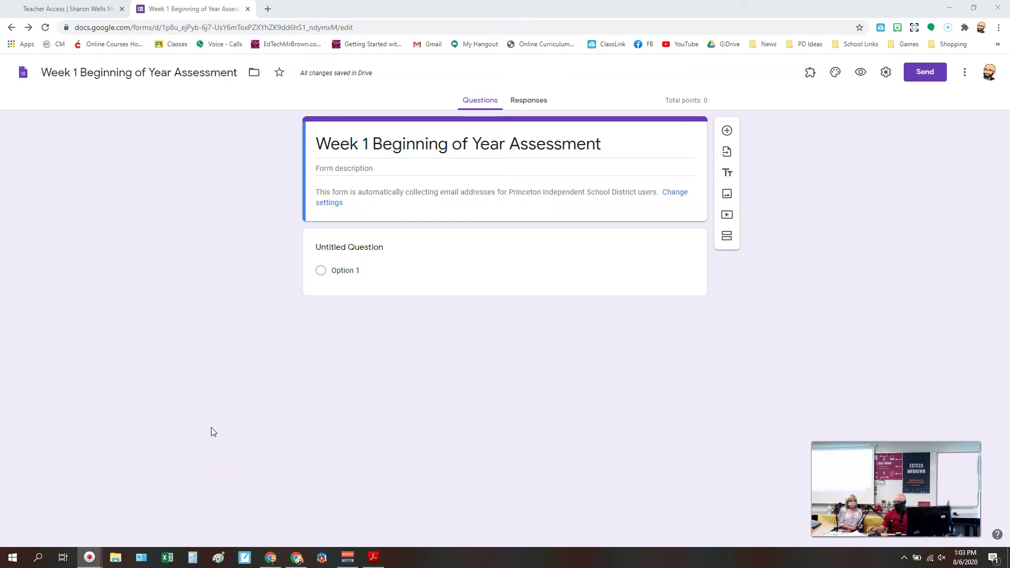
# - Title the untitled multiple-choice question "Question 1" and give it the answer options A, B, C and D
pyautogui.click(367, 247)
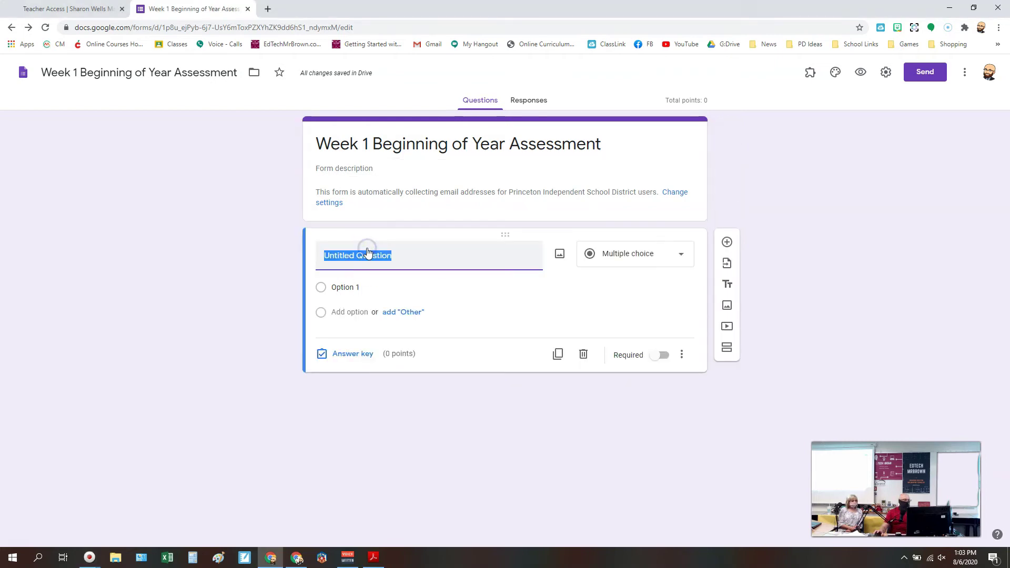
pyautogui.write('Ques')
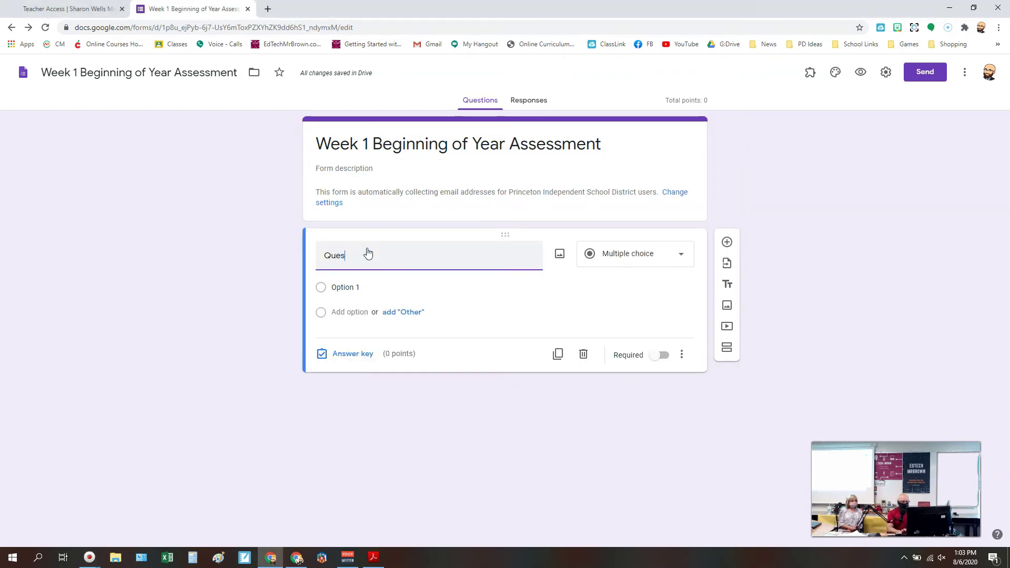
pyautogui.write('tion 1')
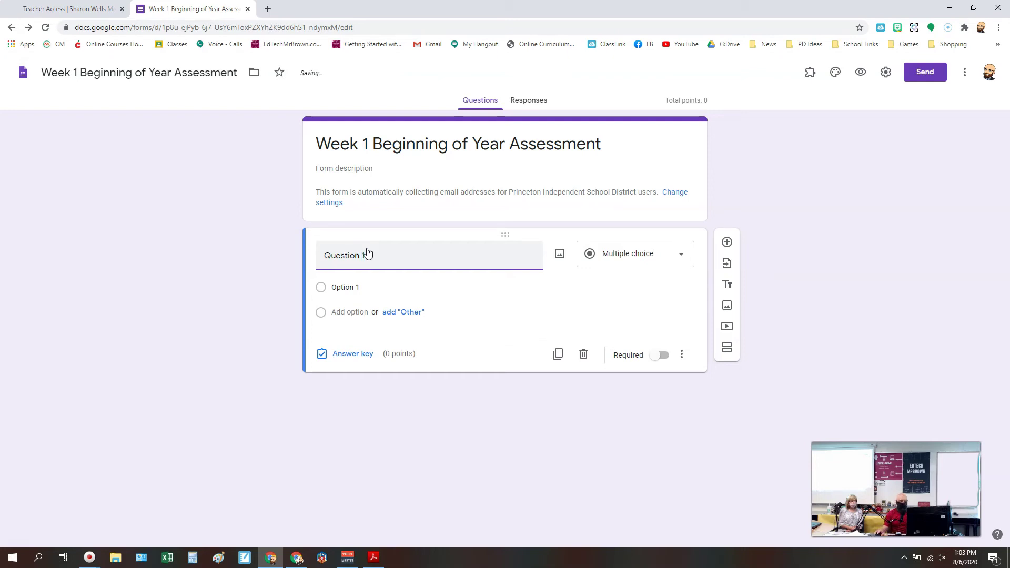
pyautogui.click(349, 286)
pyautogui.write('A')
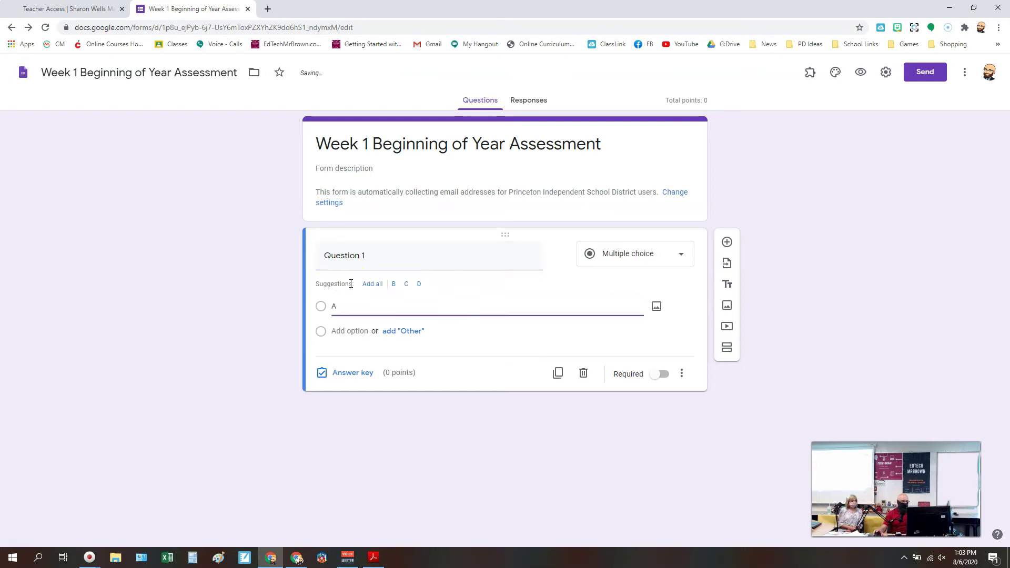
pyautogui.click(371, 283)
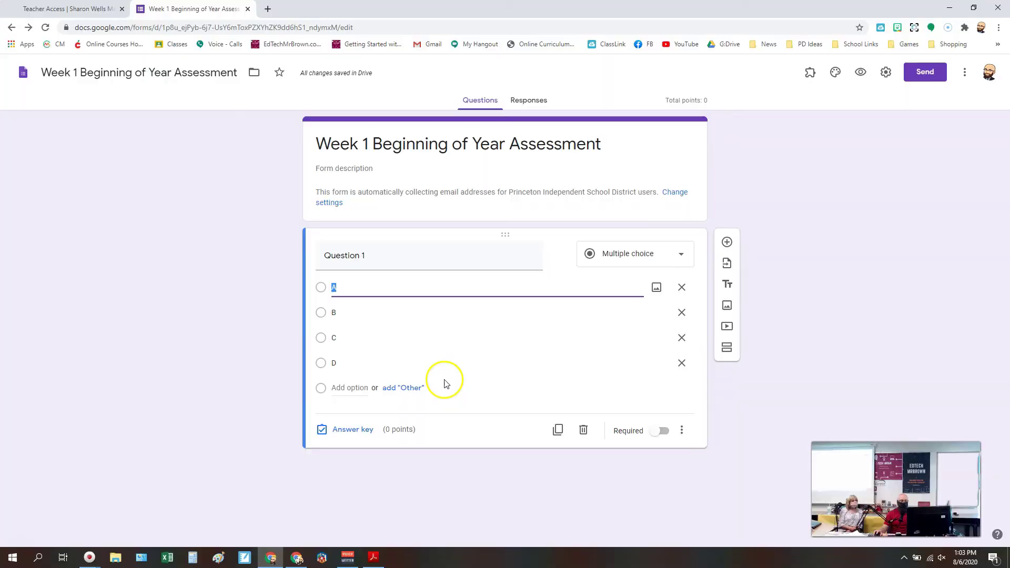
# - Make Question 1 required and set its answer key to option A, worth 3 points
pyautogui.click(658, 432)
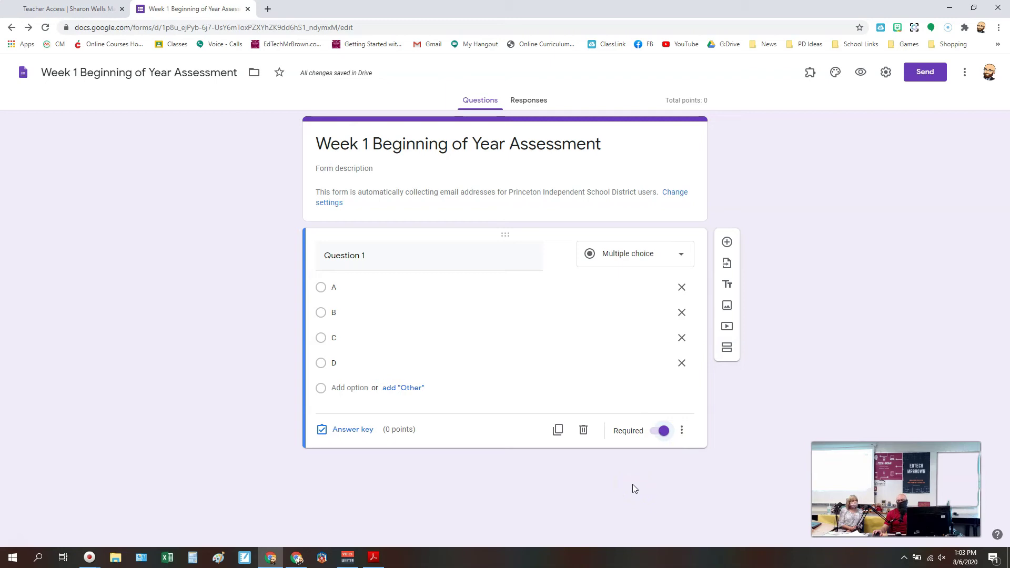
pyautogui.click(361, 432)
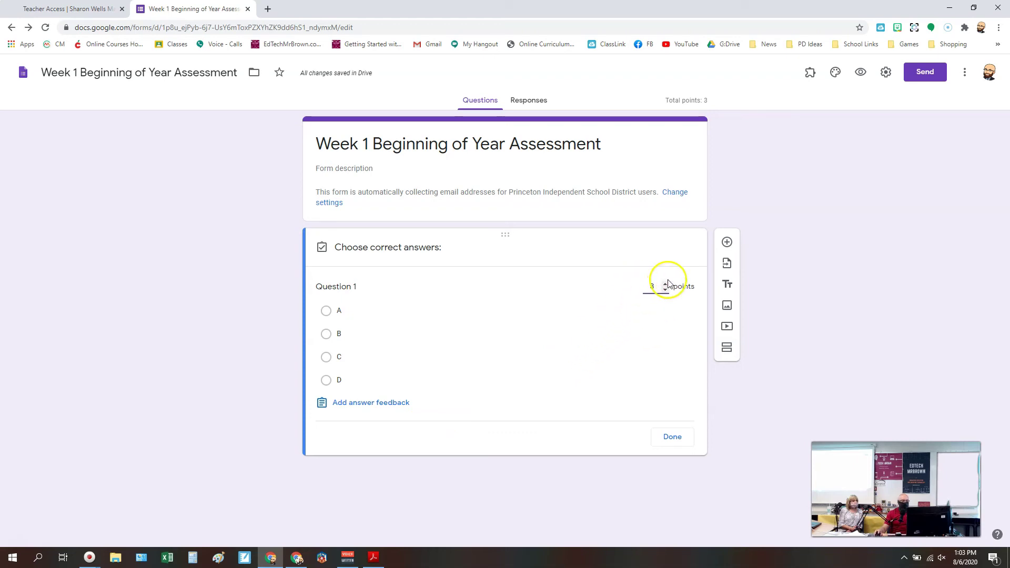
pyautogui.click(326, 312)
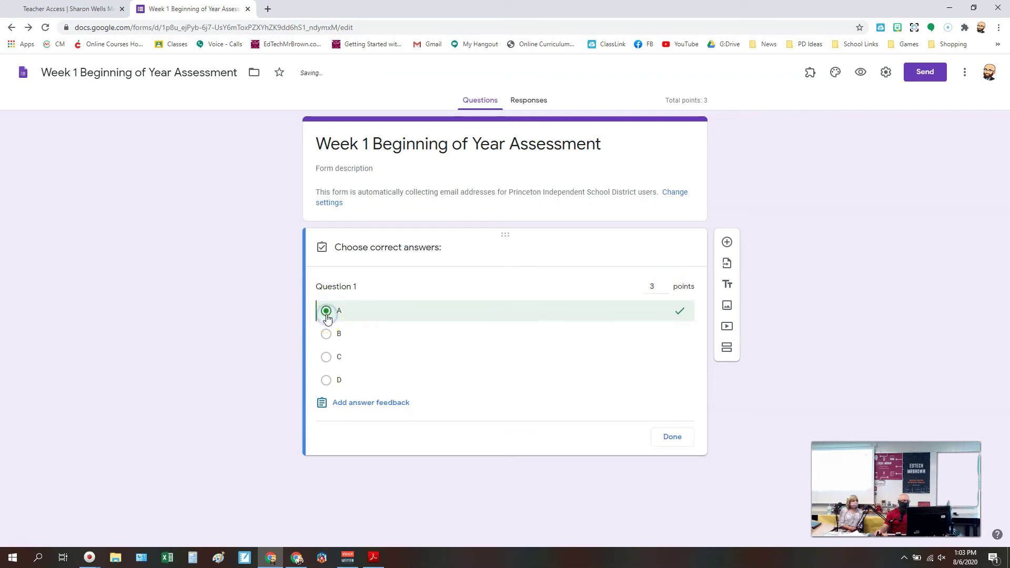
pyautogui.click(672, 438)
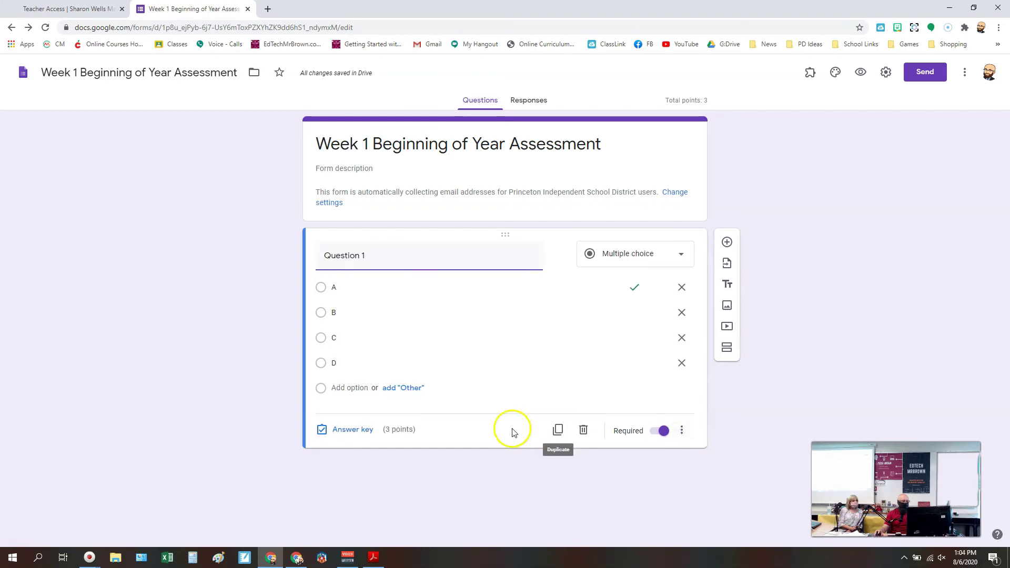
# - Duplicate Question 1 and title the copy "Question 2"
pyautogui.click(557, 429)
pyautogui.click(381, 411)
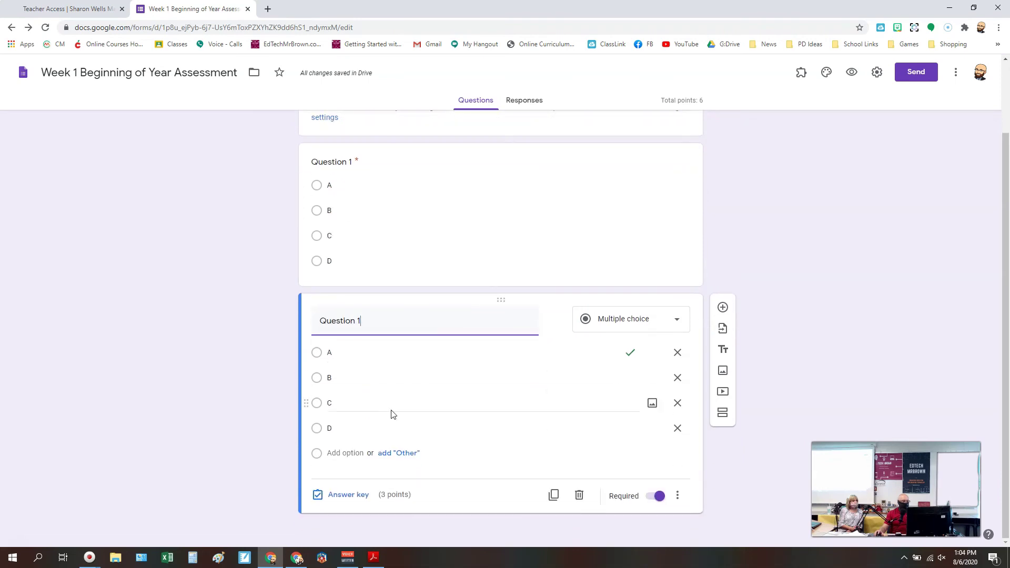
pyautogui.write('2')
# - Change Question 2's answer key so that option B is the only correct answer
pyautogui.click(336, 495)
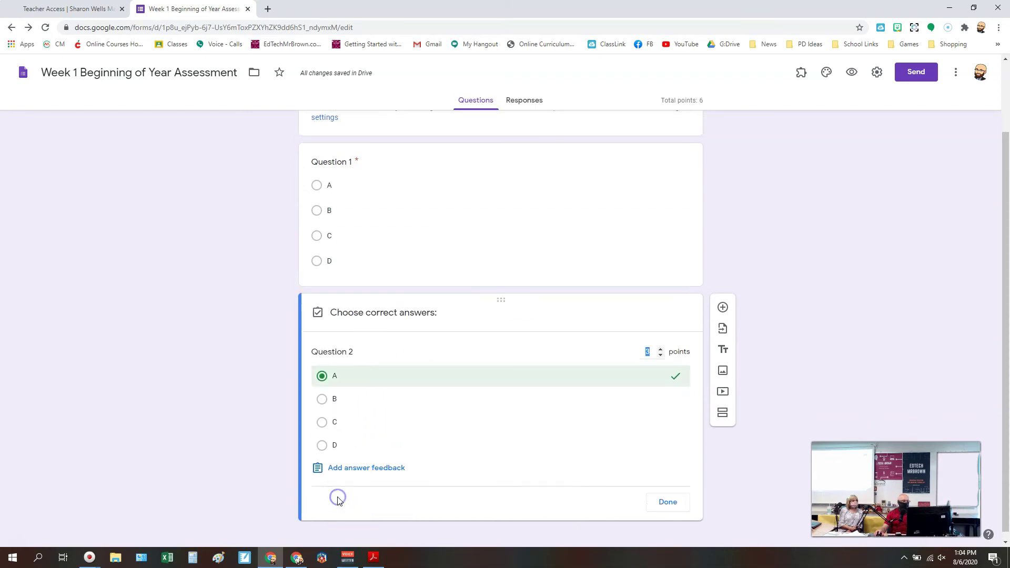
pyautogui.click(322, 375)
pyautogui.click(322, 398)
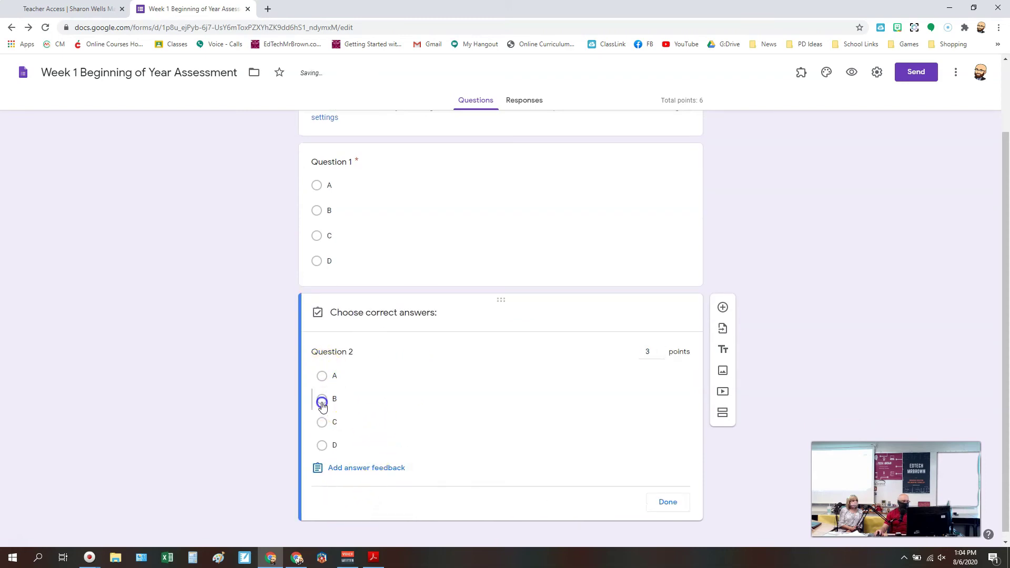
pyautogui.click(666, 502)
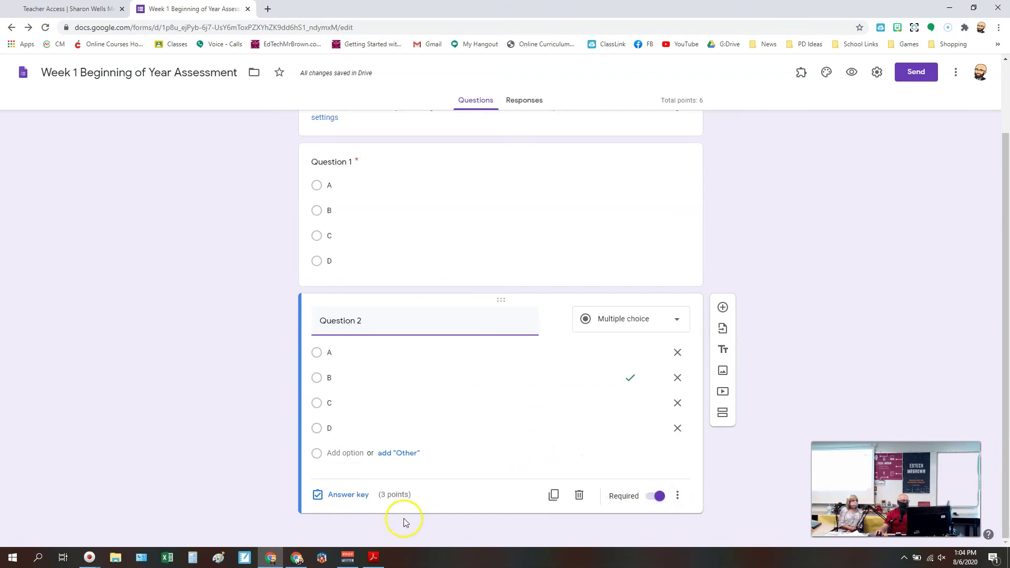
pyautogui.click(342, 495)
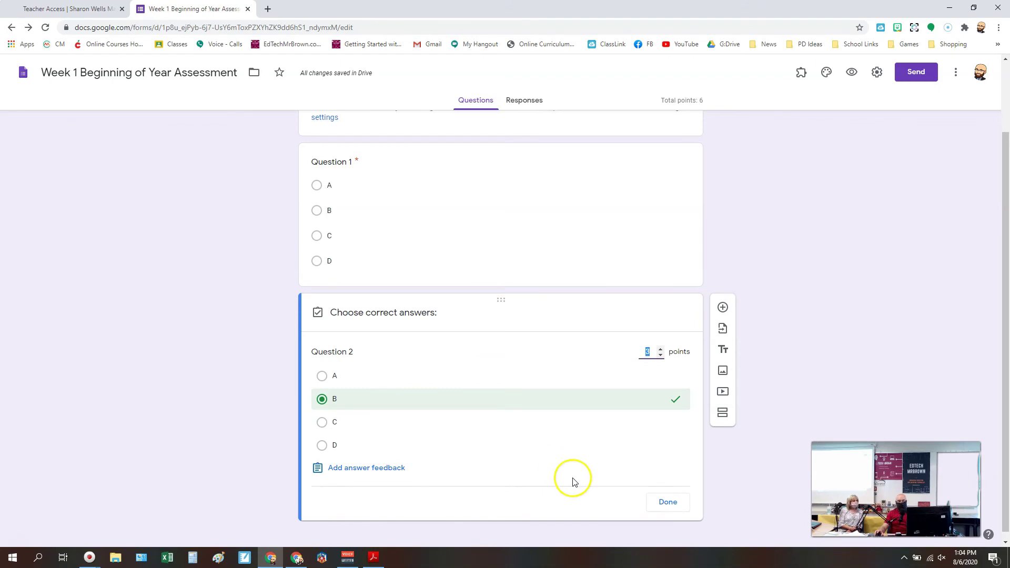
pyautogui.click(667, 504)
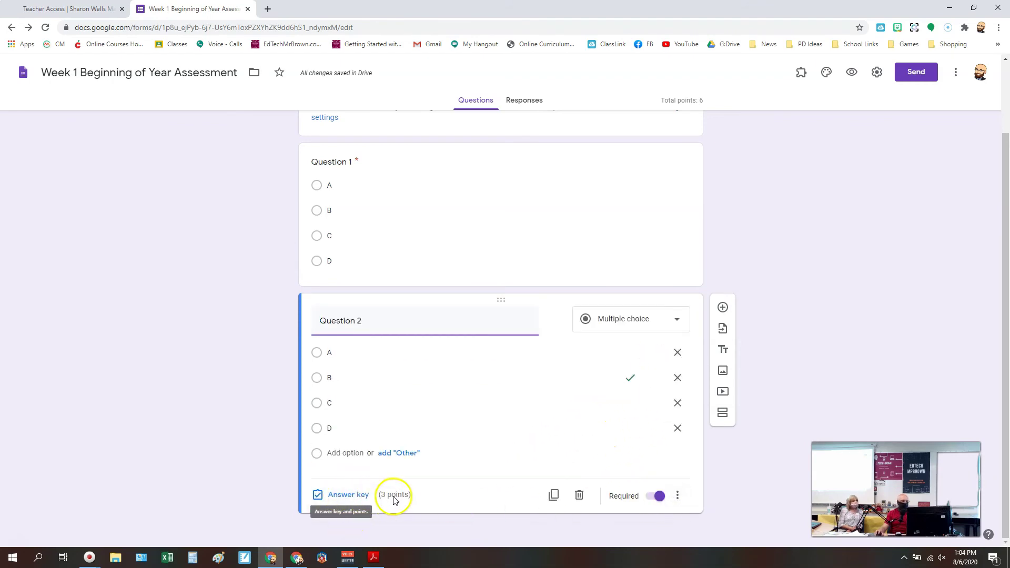
# - Duplicate Question 2 and title the copy "Question 3"
pyautogui.click(553, 495)
pyautogui.click(368, 321)
pyautogui.press('BackSpace')
pyautogui.write('3')
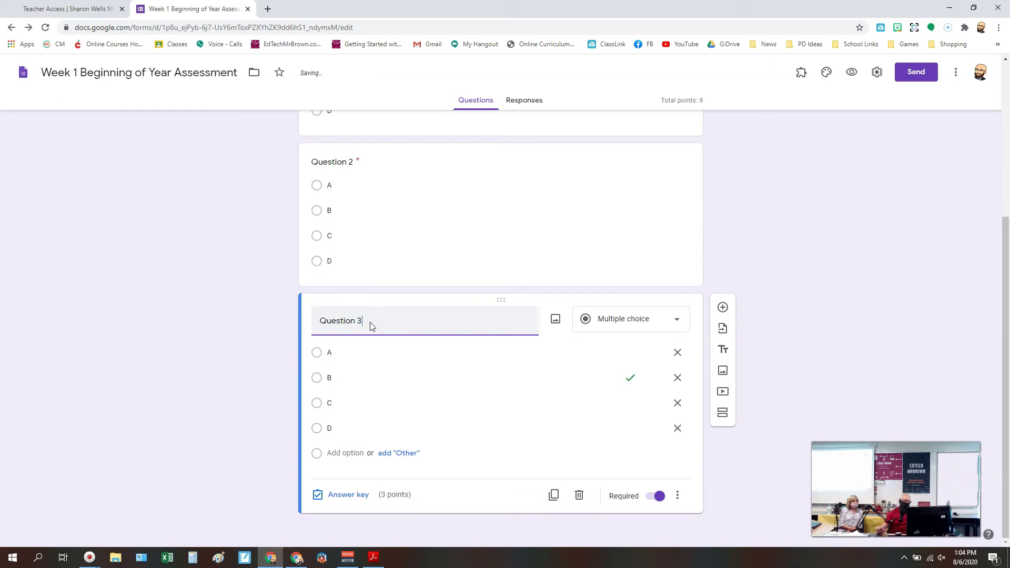
# - Change Question 3's answer key so that option C is the only correct answer
pyautogui.click(346, 502)
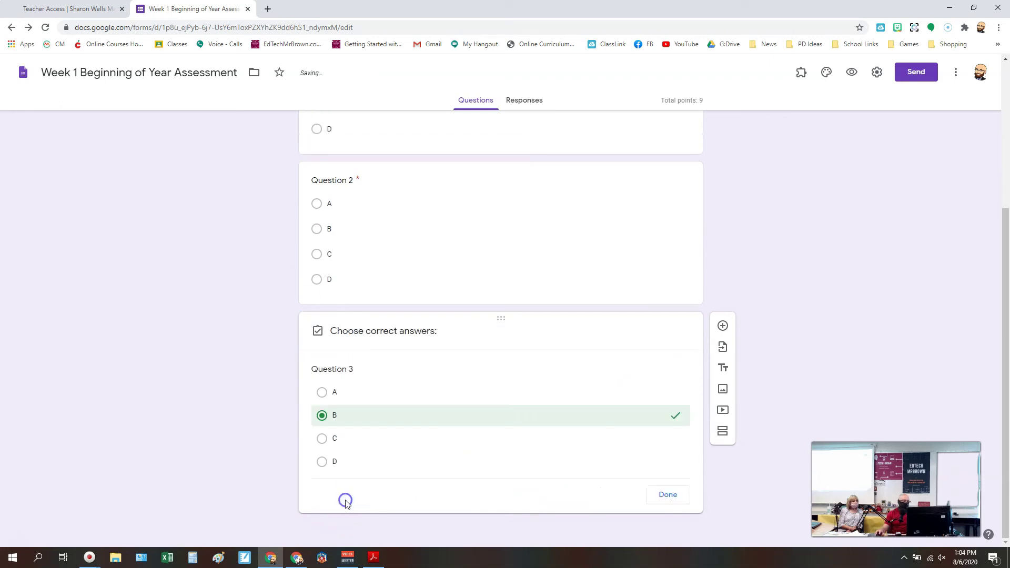
pyautogui.click(321, 422)
pyautogui.click(322, 401)
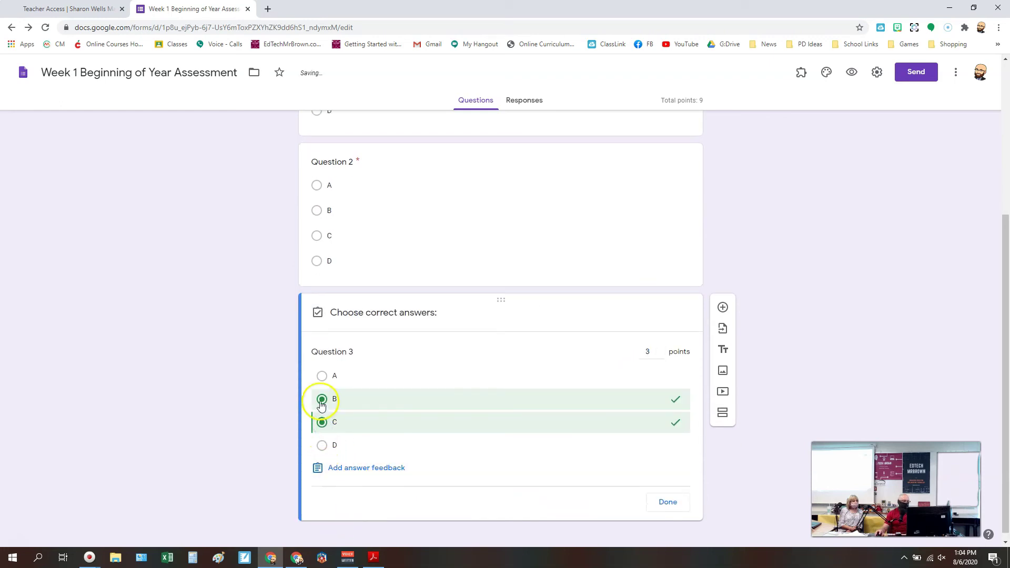
pyautogui.click(321, 399)
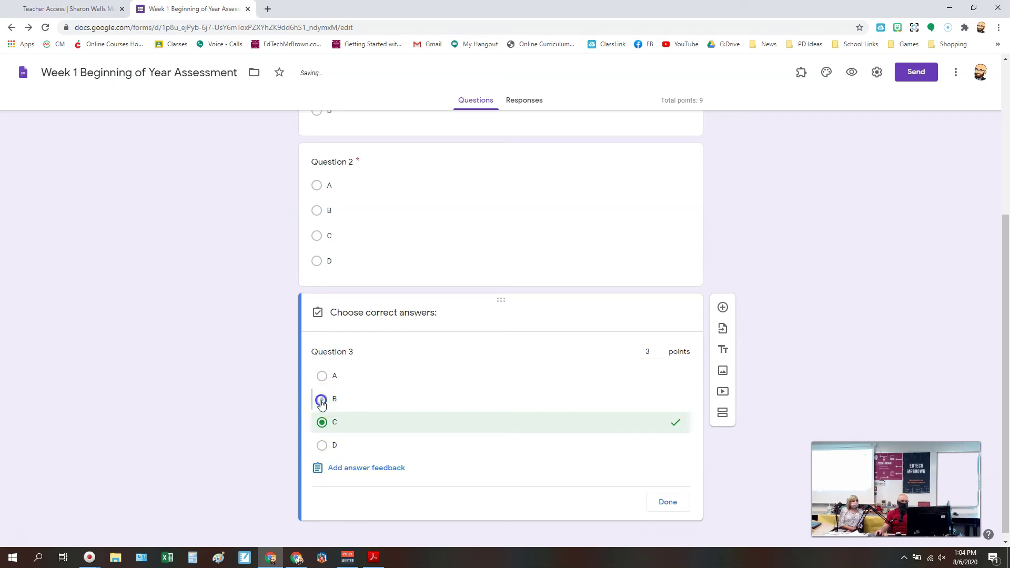
pyautogui.click(667, 502)
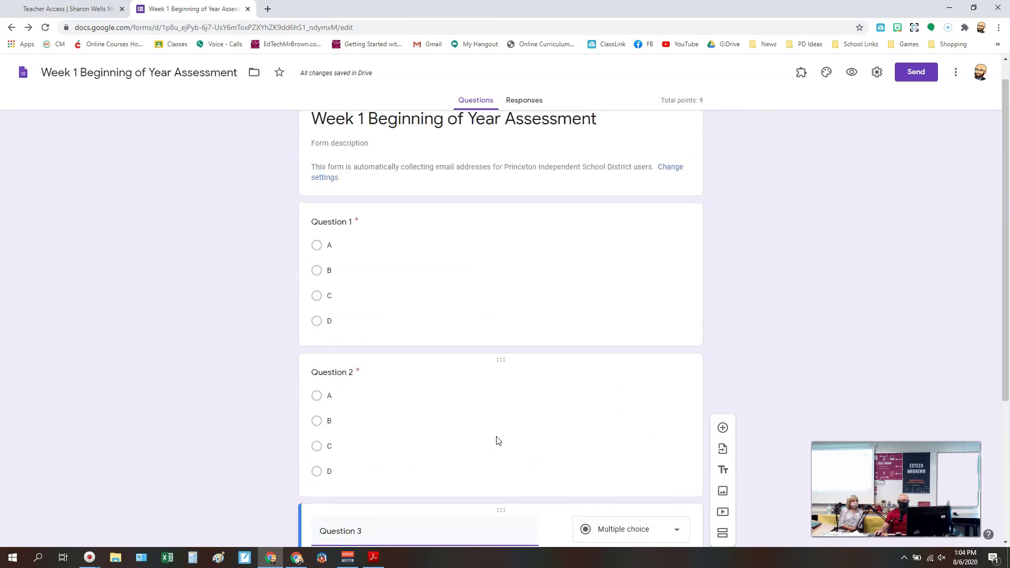
pyautogui.click(466, 471)
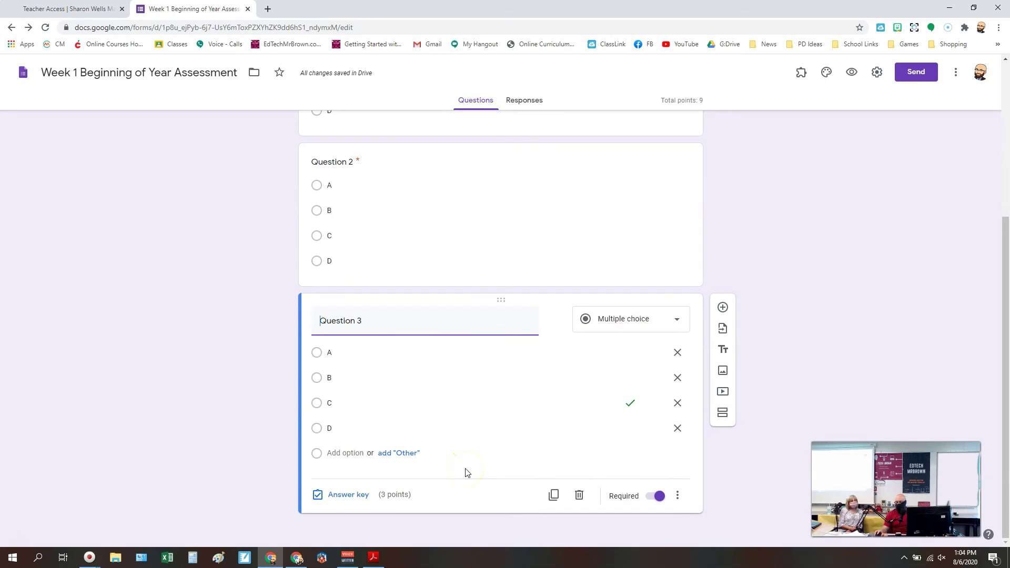
pyautogui.click(547, 471)
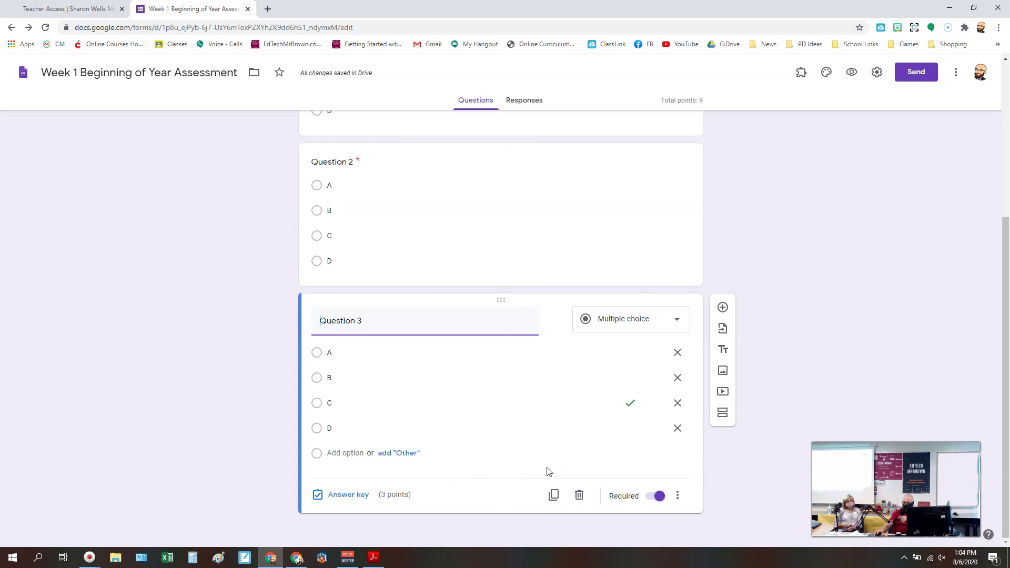
pyautogui.click(489, 462)
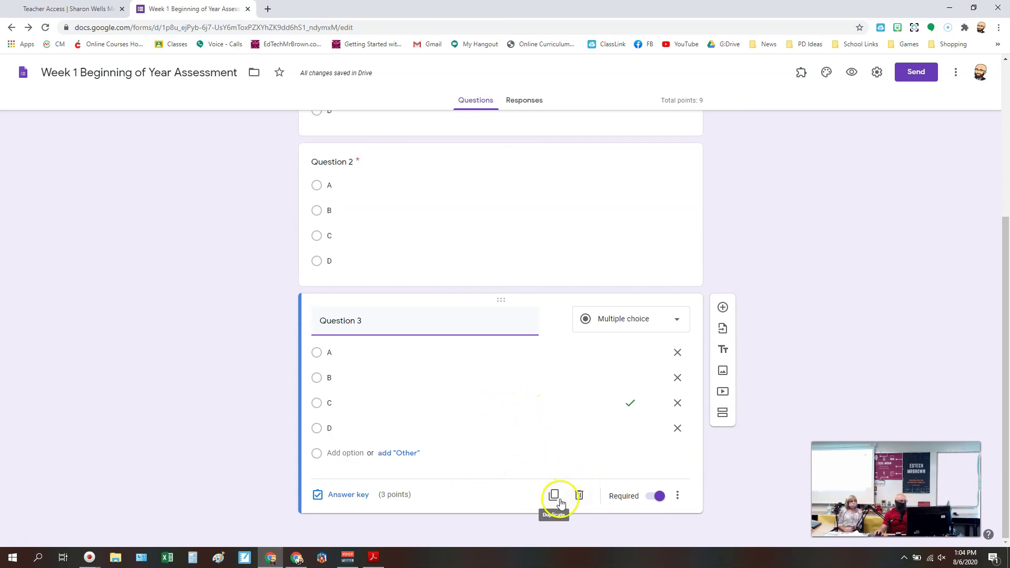
# - Add a required short-answer question titled "Question 4" after Question 3
pyautogui.click(721, 308)
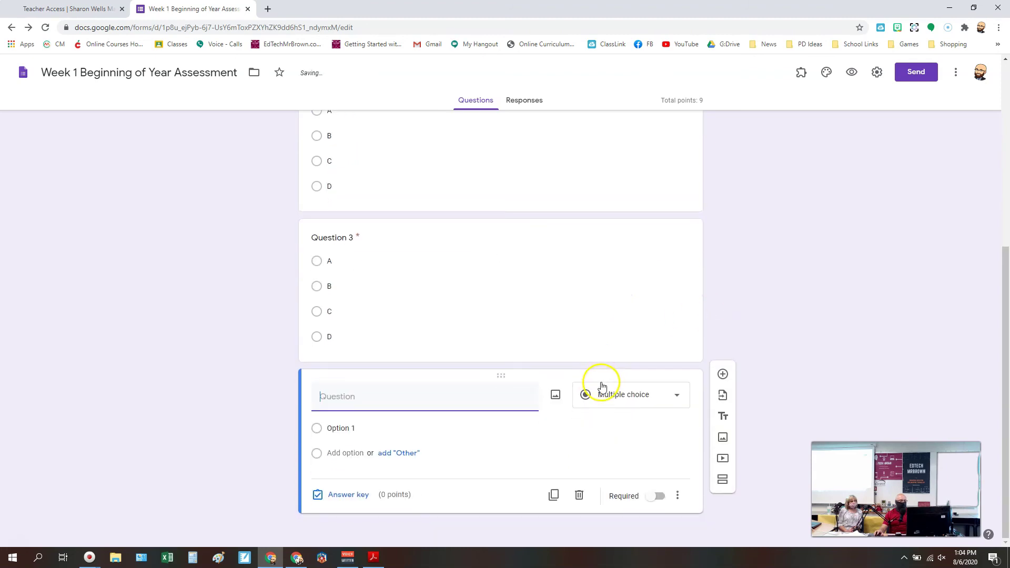
pyautogui.click(626, 399)
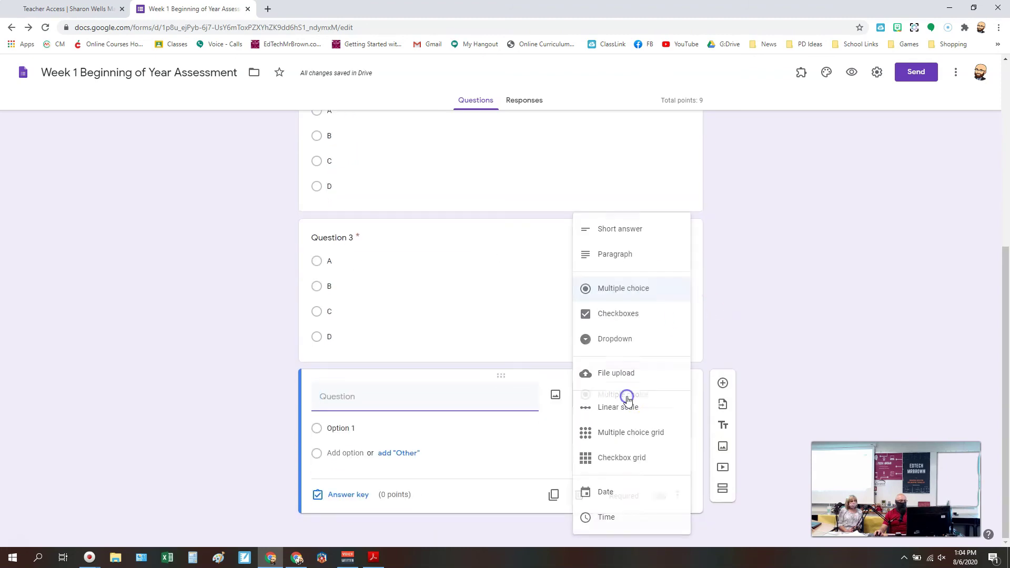
pyautogui.click(617, 230)
pyautogui.click(656, 495)
pyautogui.click(395, 419)
pyautogui.write('Question 4')
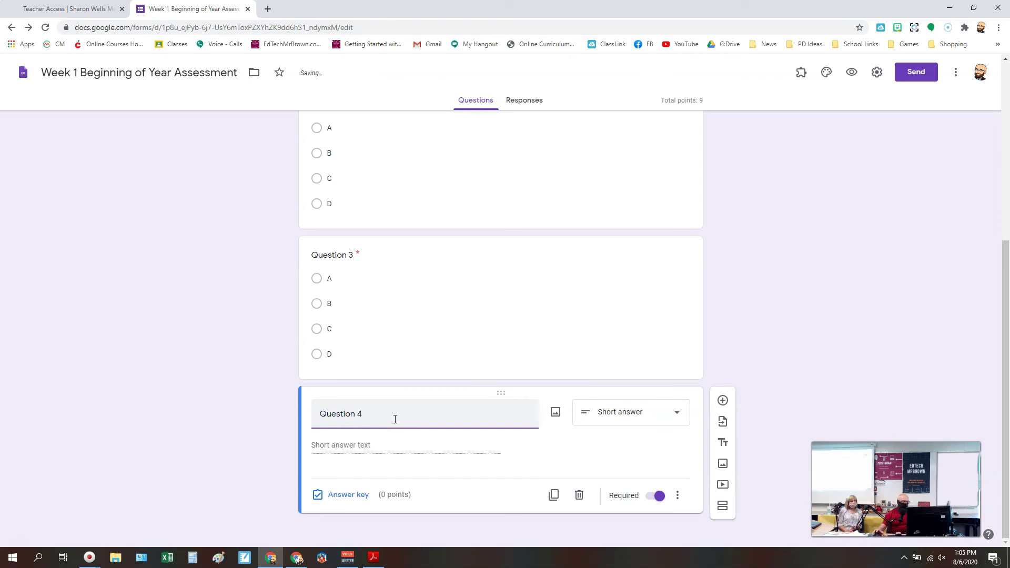
pyautogui.click(382, 445)
# - Make Question 4 worth 3 points and enter 21.15 as its correct answer in the answer key
pyautogui.click(339, 494)
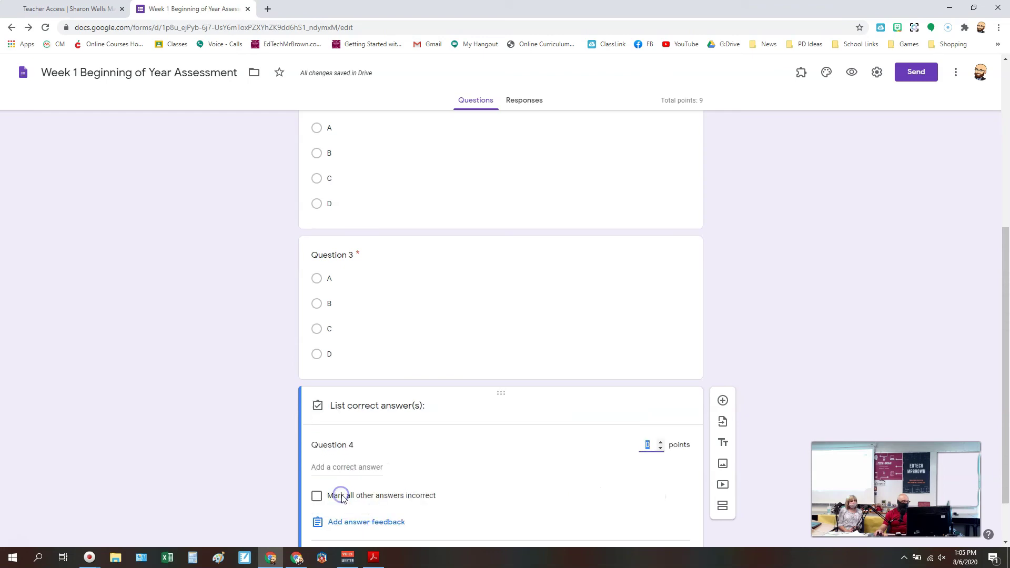
pyautogui.write('3')
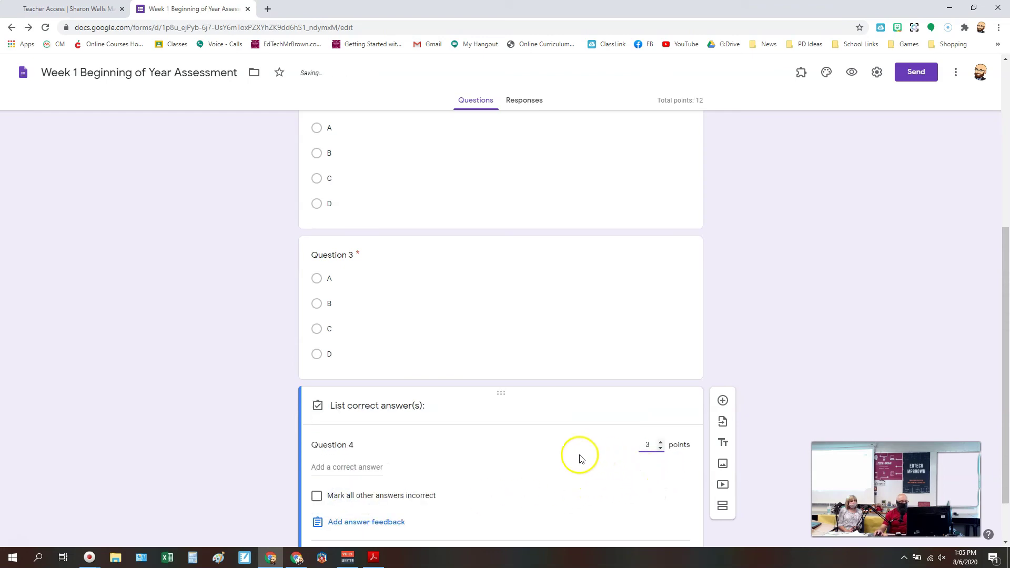
pyautogui.scroll(-1, 579, 456)
pyautogui.click(345, 414)
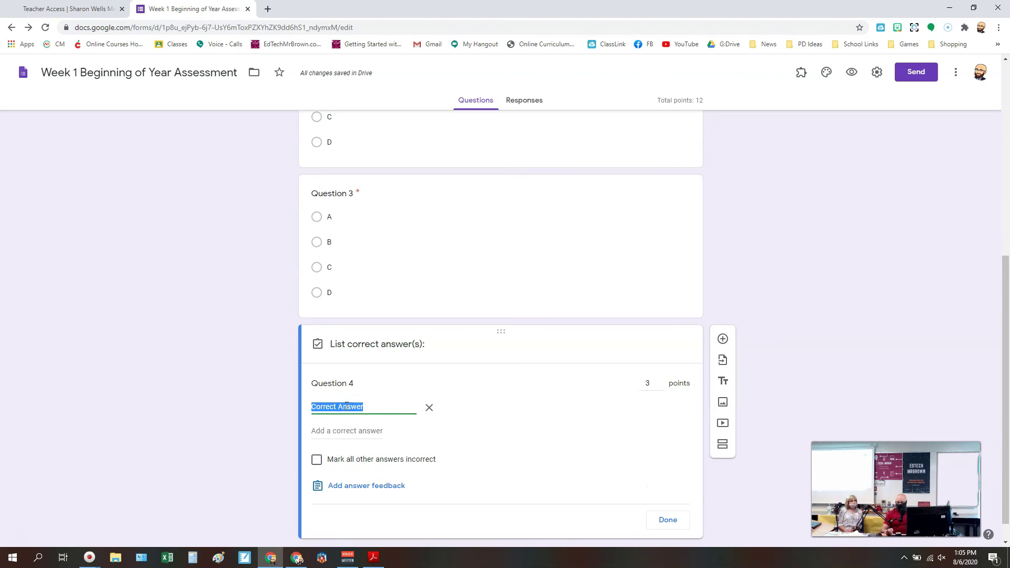
pyautogui.write('21.15')
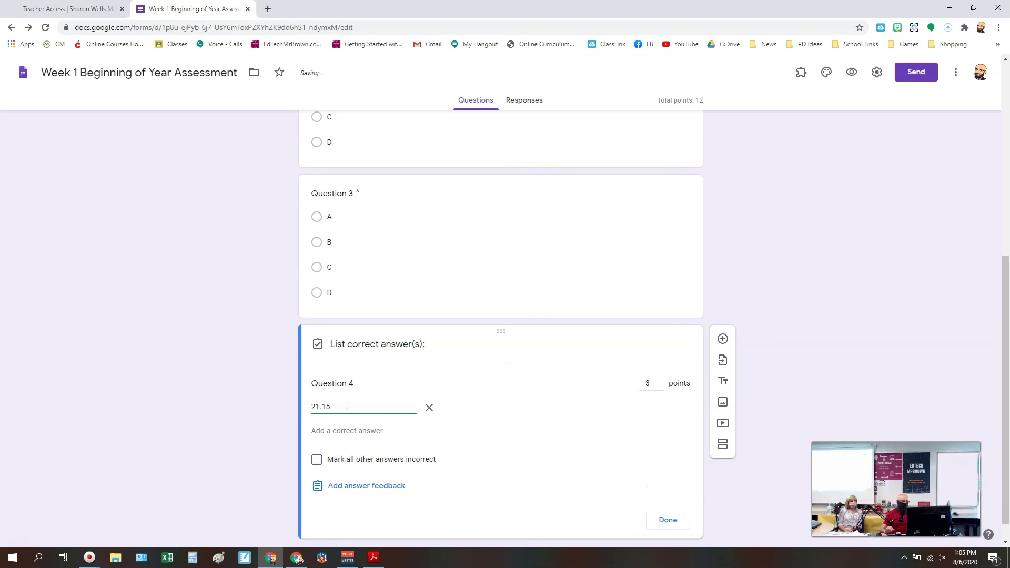
pyautogui.click(668, 519)
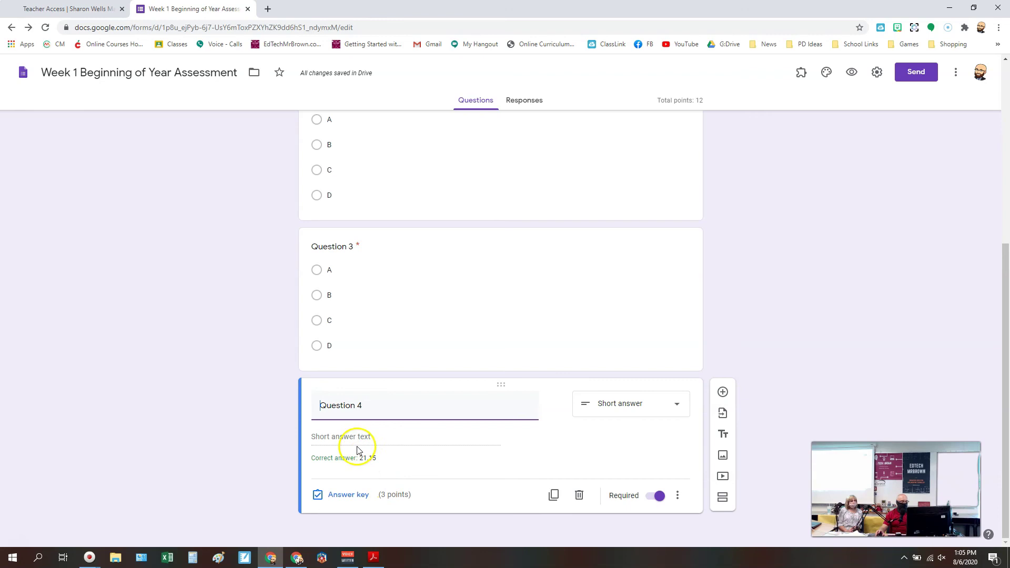
# - Preview the form and answer Questions 1 to 3 with A, B and C and Question 4 with 21.15
pyautogui.click(852, 73)
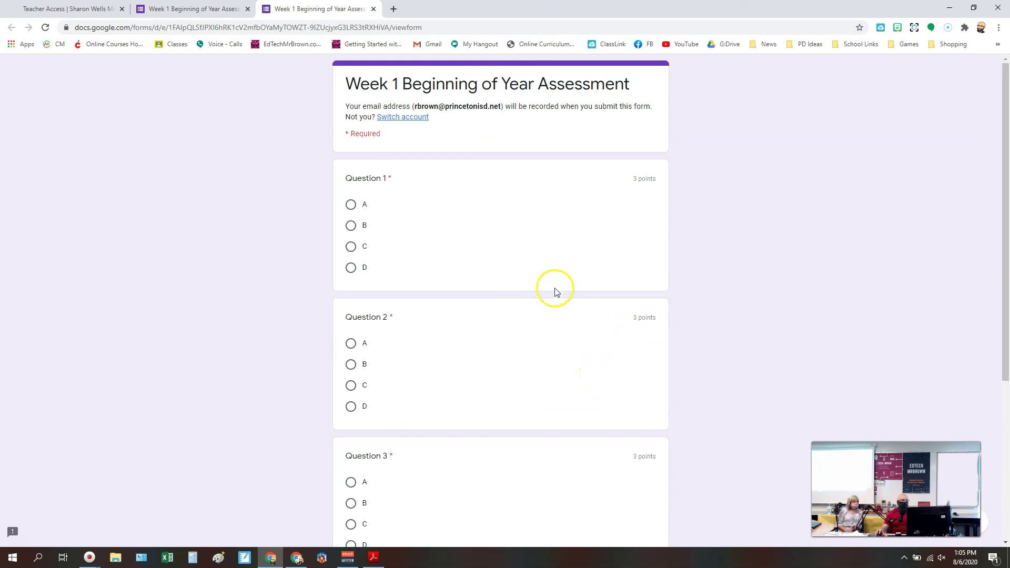
pyautogui.scroll(-1, 506, 255)
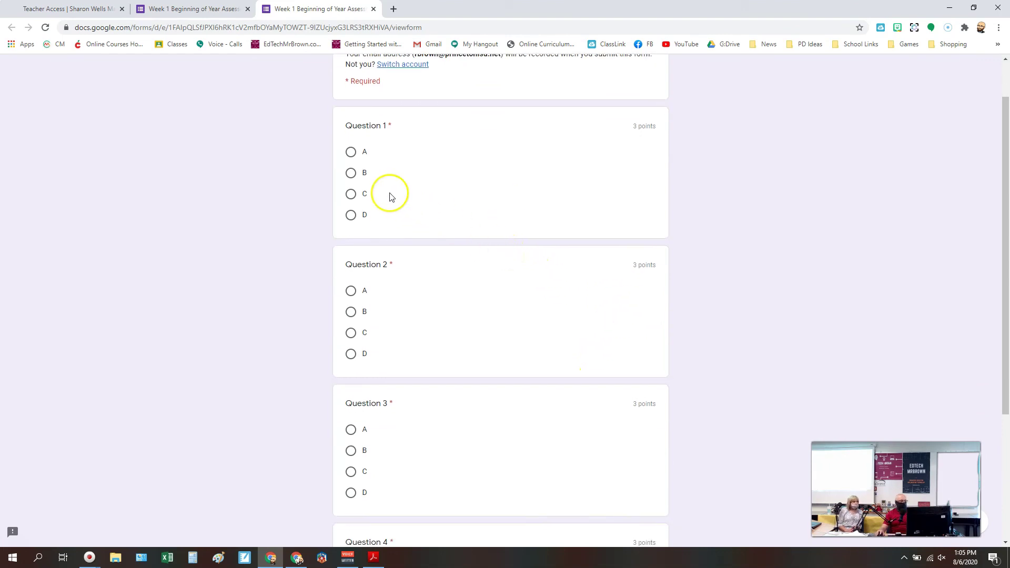
pyautogui.click(351, 153)
pyautogui.scroll(-2, 416, 211)
pyautogui.click(350, 205)
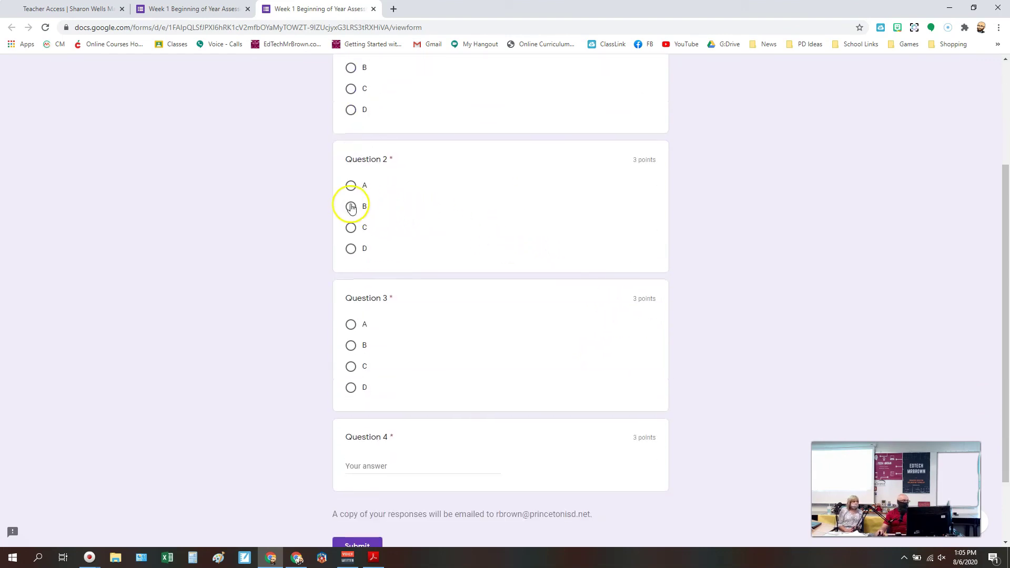
pyautogui.scroll(-2, 429, 227)
pyautogui.click(350, 281)
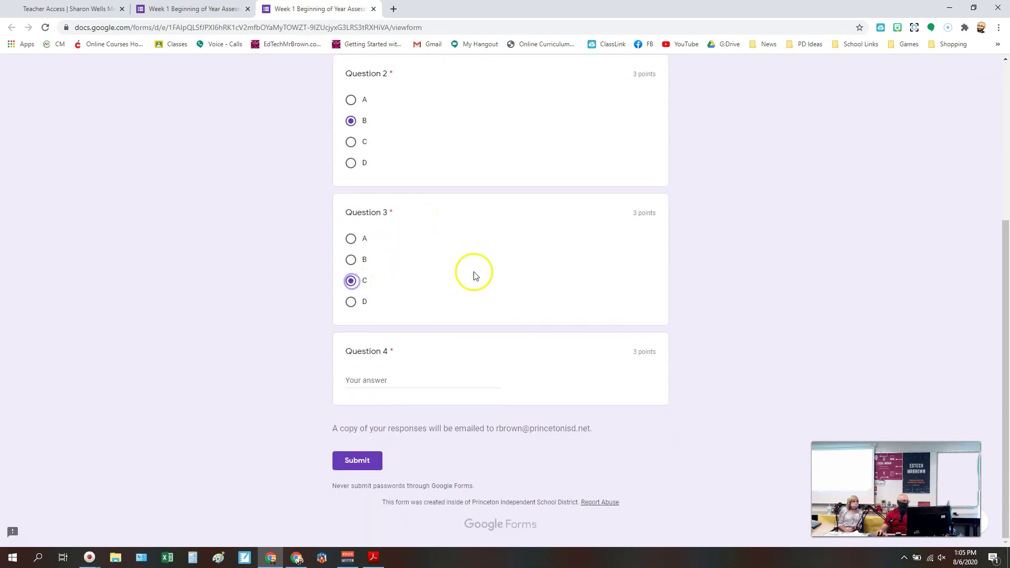
pyautogui.click(396, 377)
pyautogui.write('21.15')
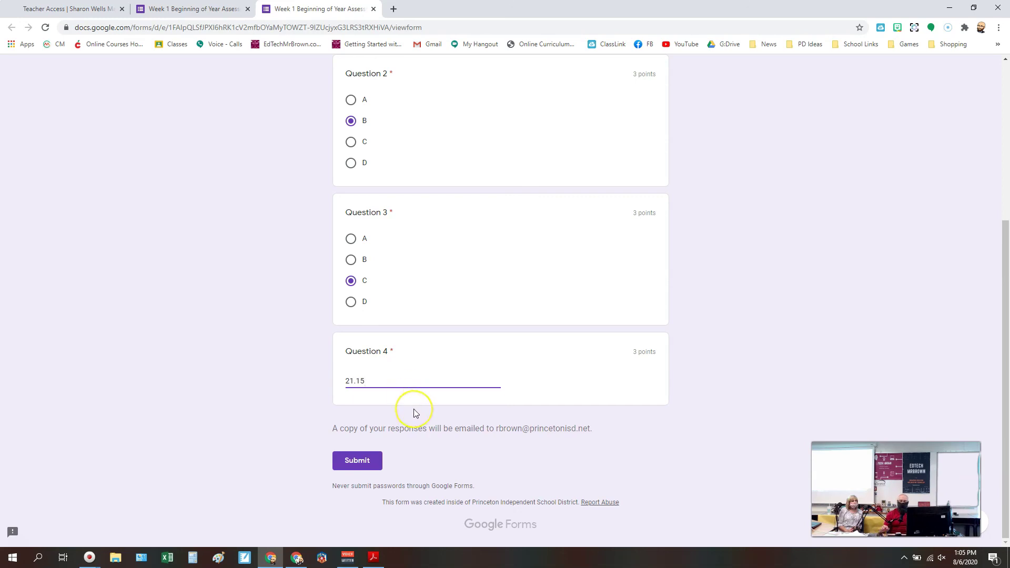
# - Submit the test response and view its score
pyautogui.click(361, 467)
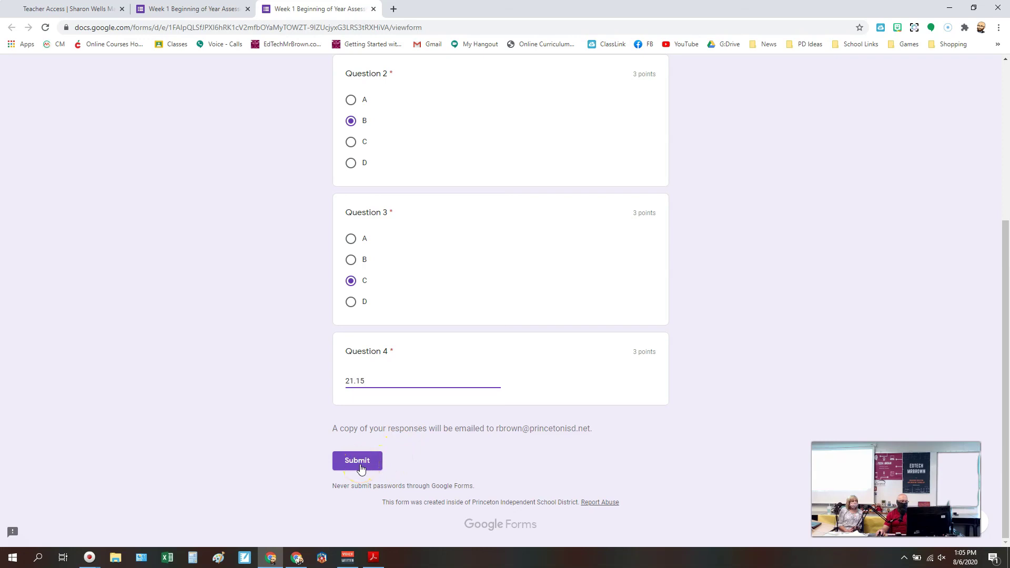
pyautogui.click(361, 467)
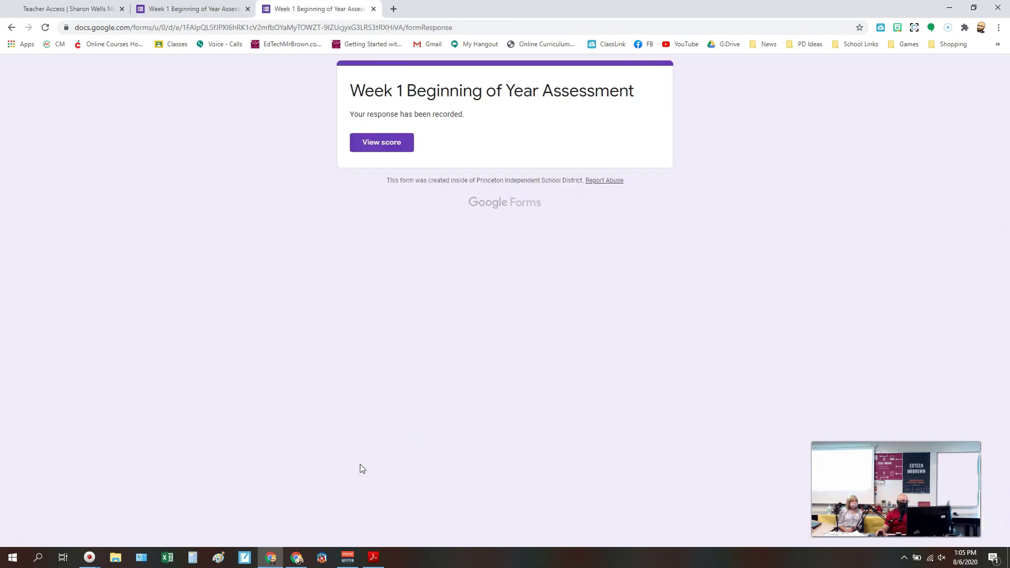
pyautogui.click(391, 149)
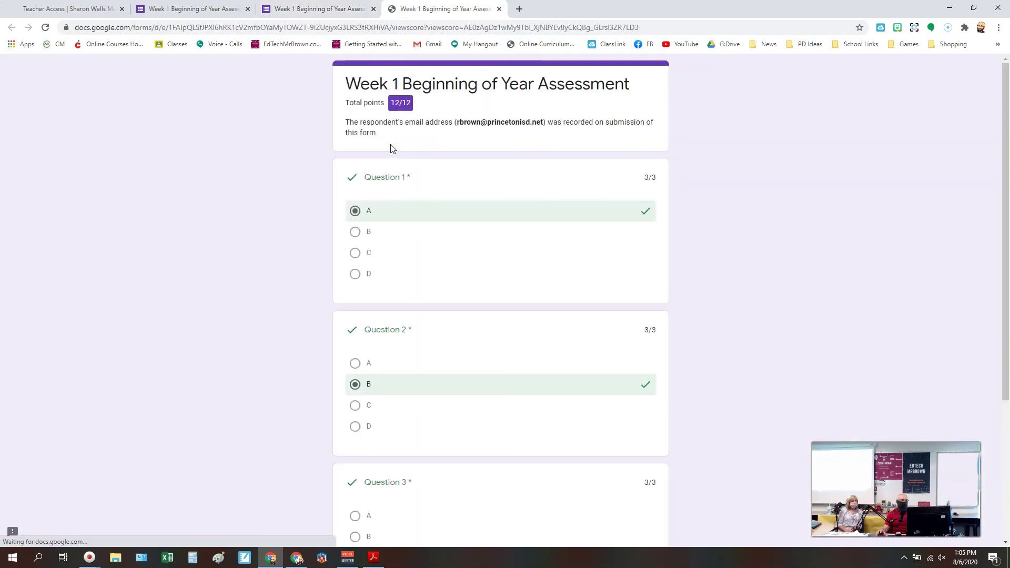